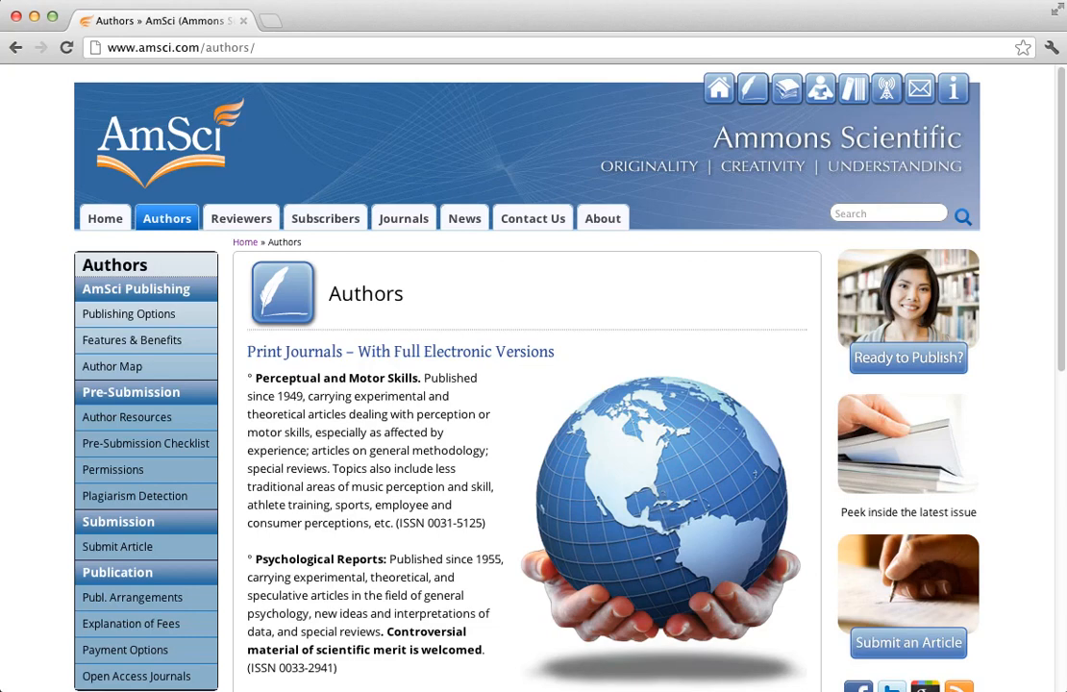
Read through the editor's decision letter and the edited manuscript with its tracked changes and comments.
{"action": "left_click", "coordinate": [325, 0]}
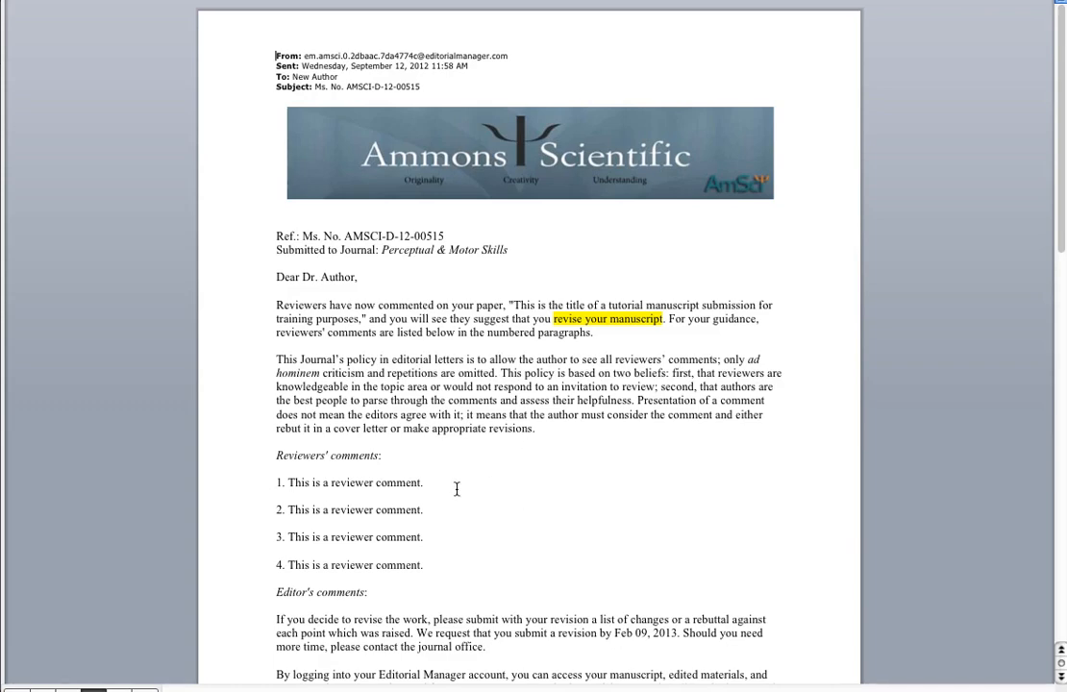
{"action": "scroll", "coordinate": [456, 489], "scroll_direction": "down", "scroll_amount": 1}
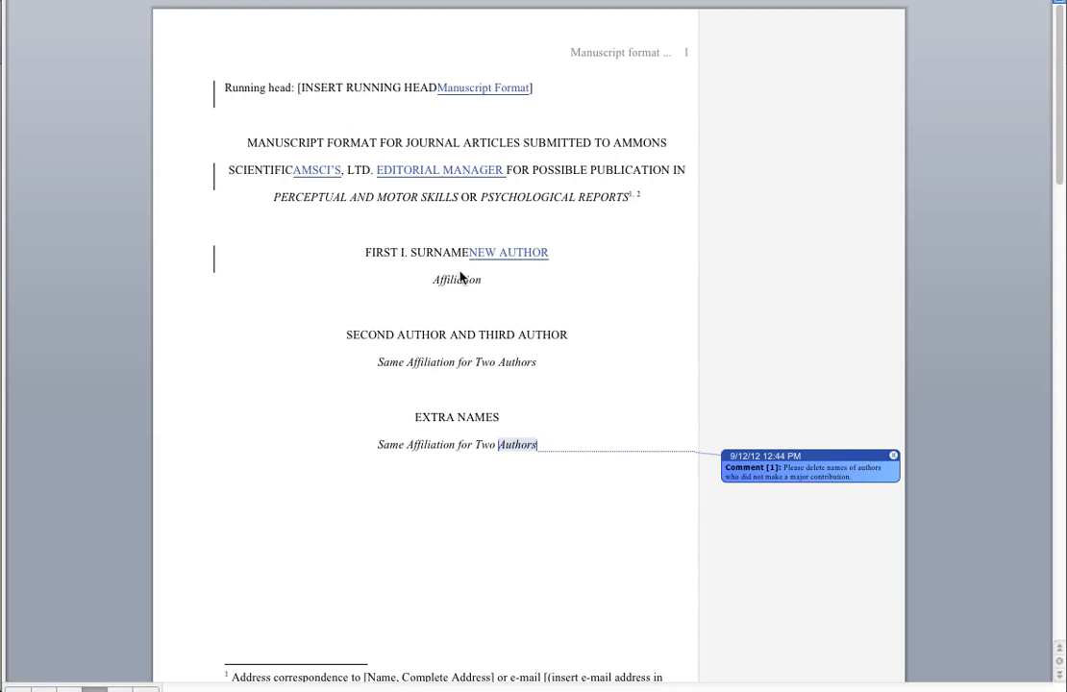
{"action": "scroll", "coordinate": [637, 308], "scroll_direction": "down", "scroll_amount": 2}
{"action": "scroll", "coordinate": [637, 307], "scroll_direction": "down", "scroll_amount": 3}
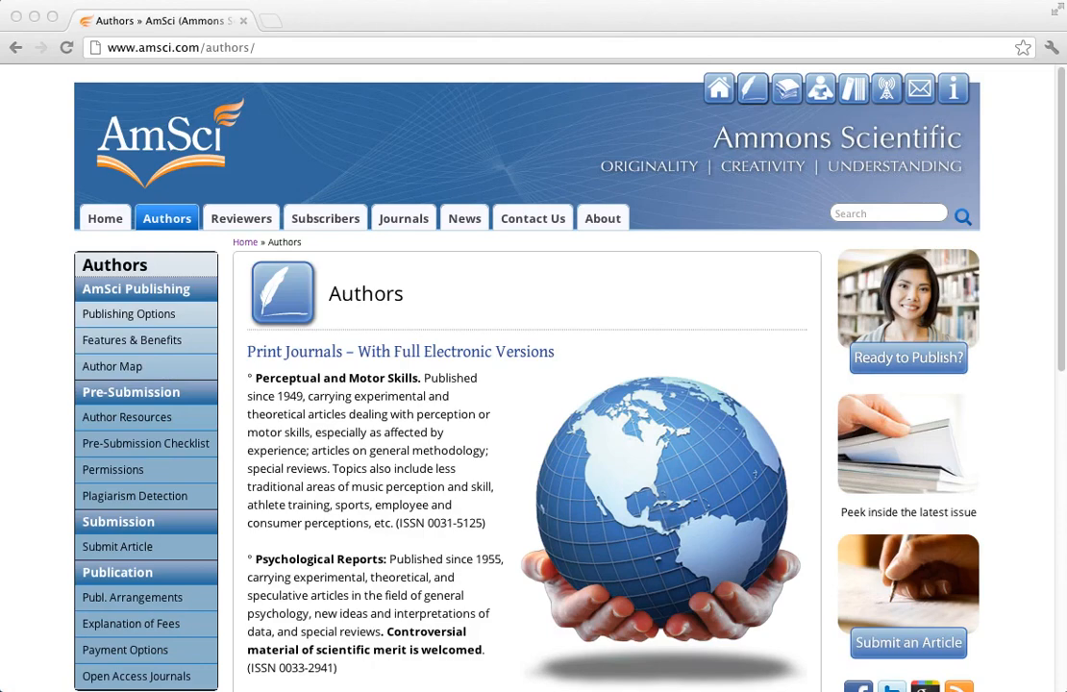
From the Authors section, go to article submission and open the revision route for manuscript codes starting with AMSCI.
{"action": "left_click", "coordinate": [163, 223]}
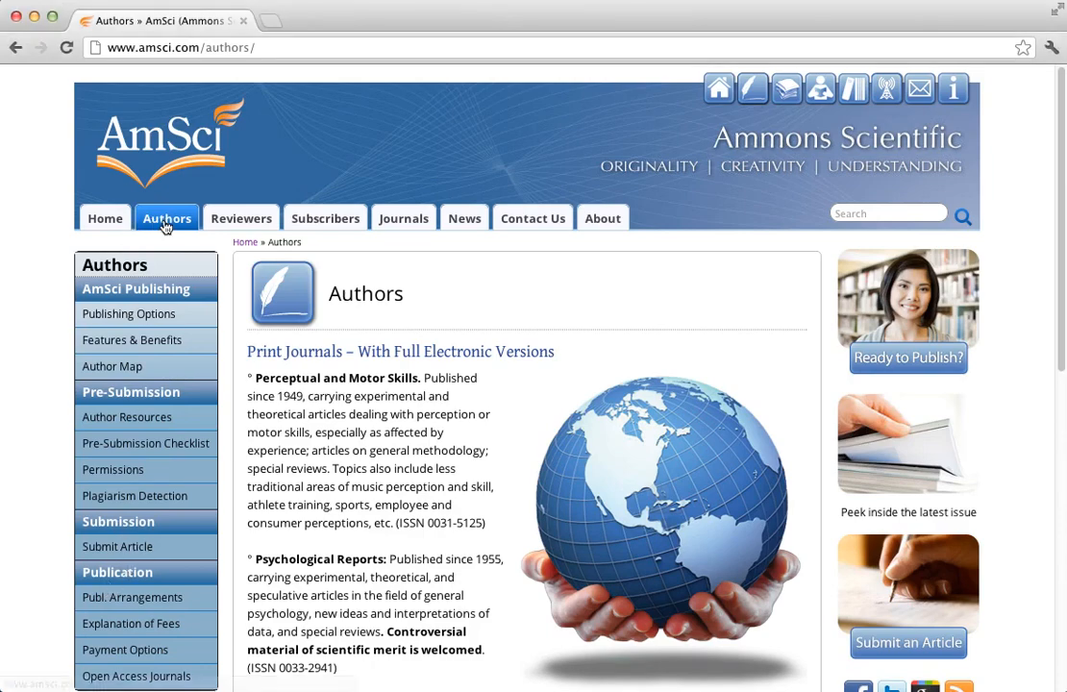
{"action": "left_click", "coordinate": [110, 548]}
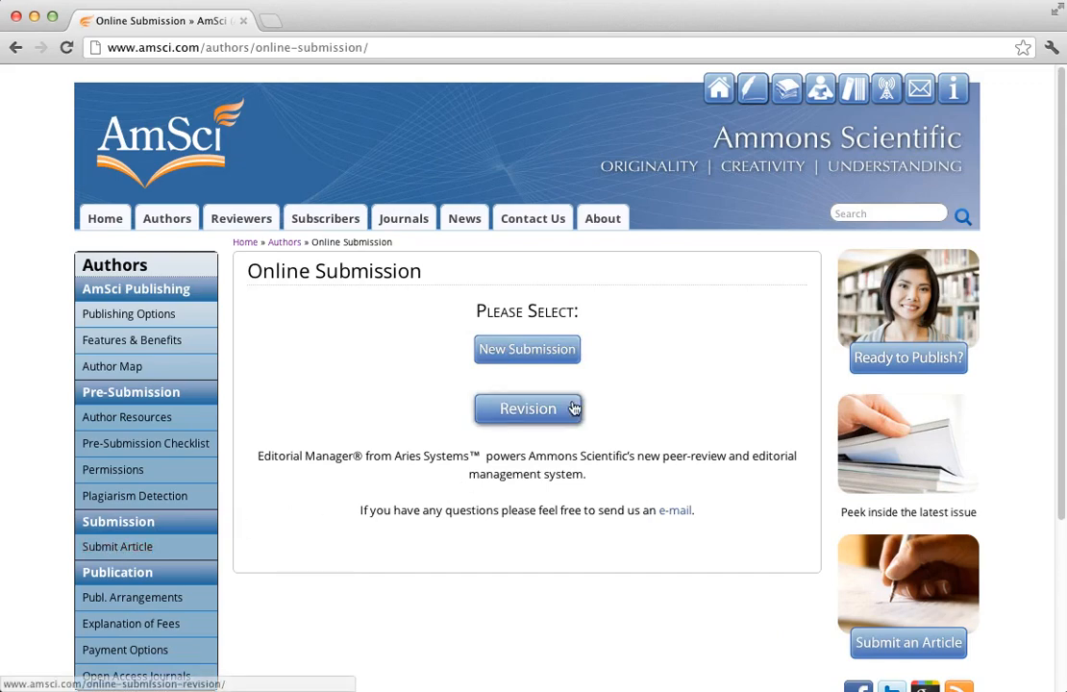
{"action": "left_click", "coordinate": [528, 409]}
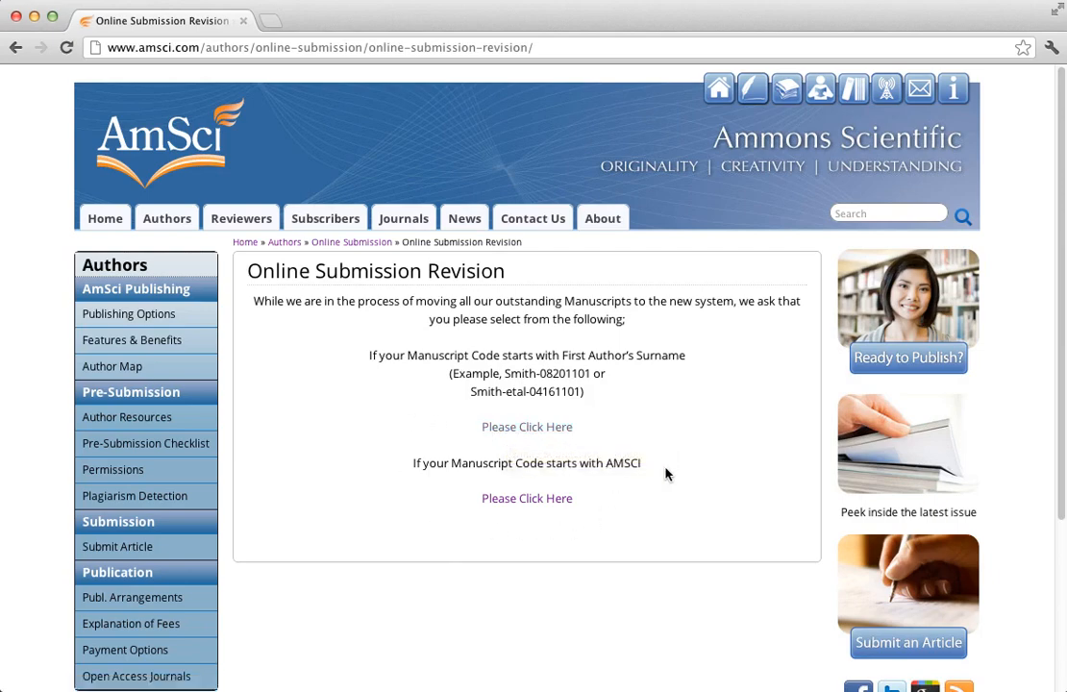
{"action": "left_click", "coordinate": [531, 500]}
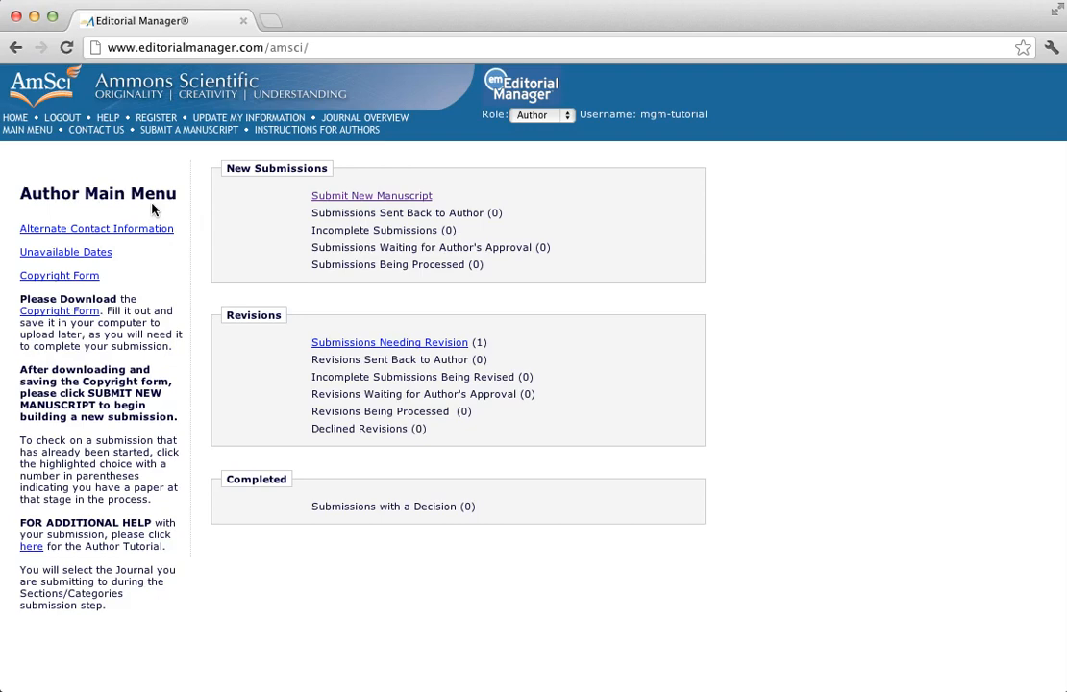
Start revising the tutorial manuscript listed among the submissions needing revision and confirm that the revised version is ready.
{"action": "left_click", "coordinate": [400, 344]}
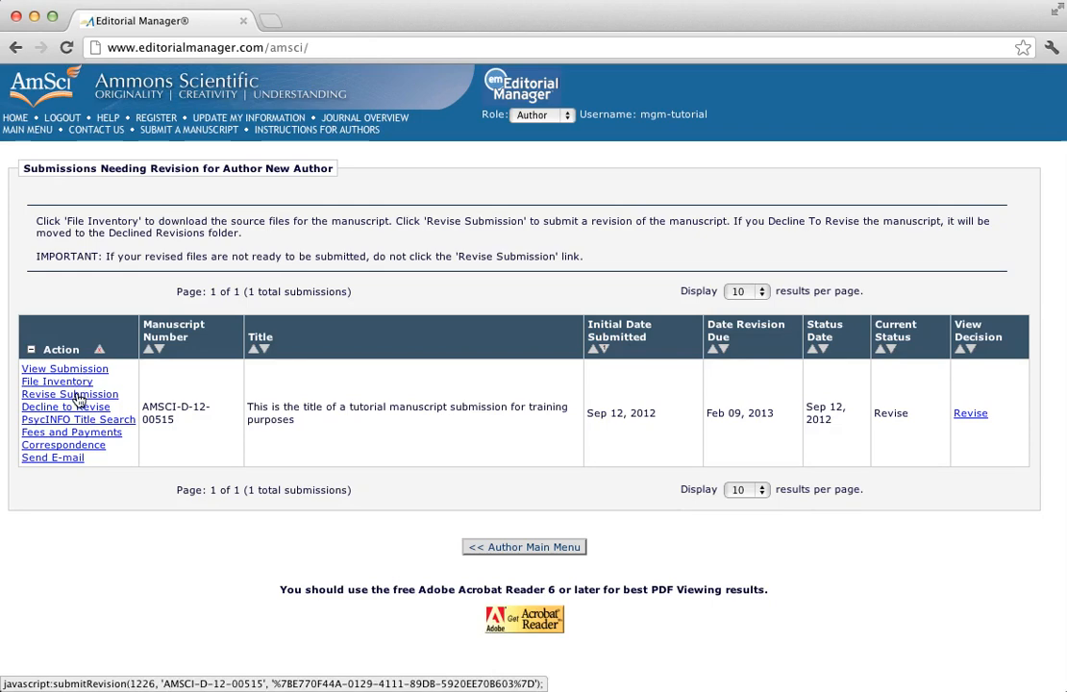
{"action": "left_click", "coordinate": [79, 396]}
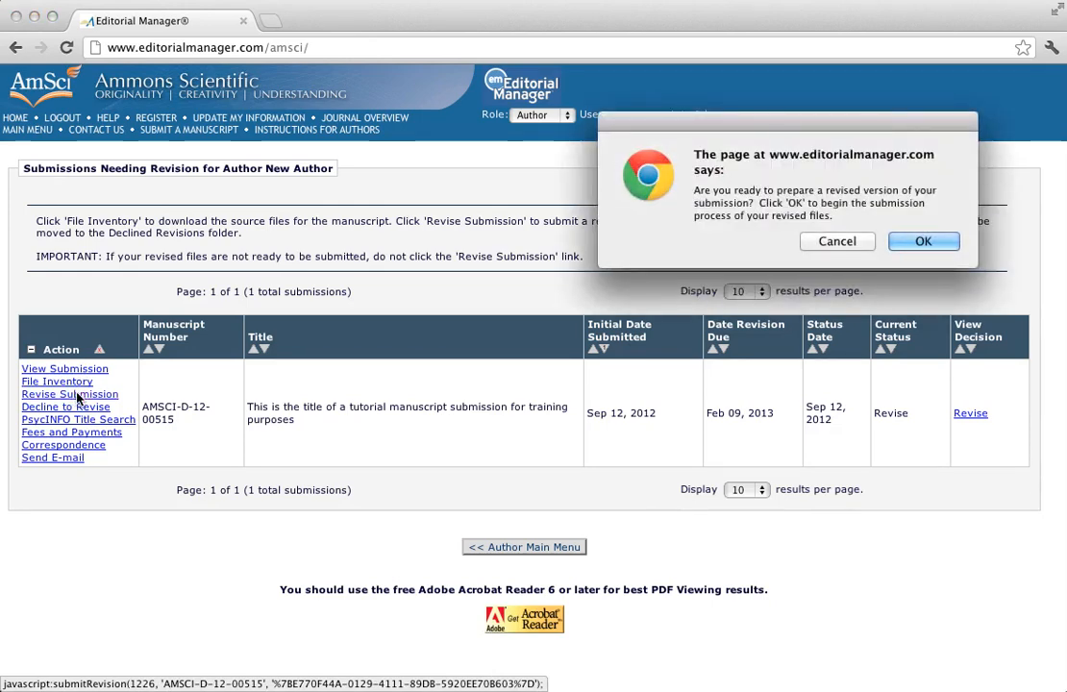
{"action": "key", "text": "Return"}
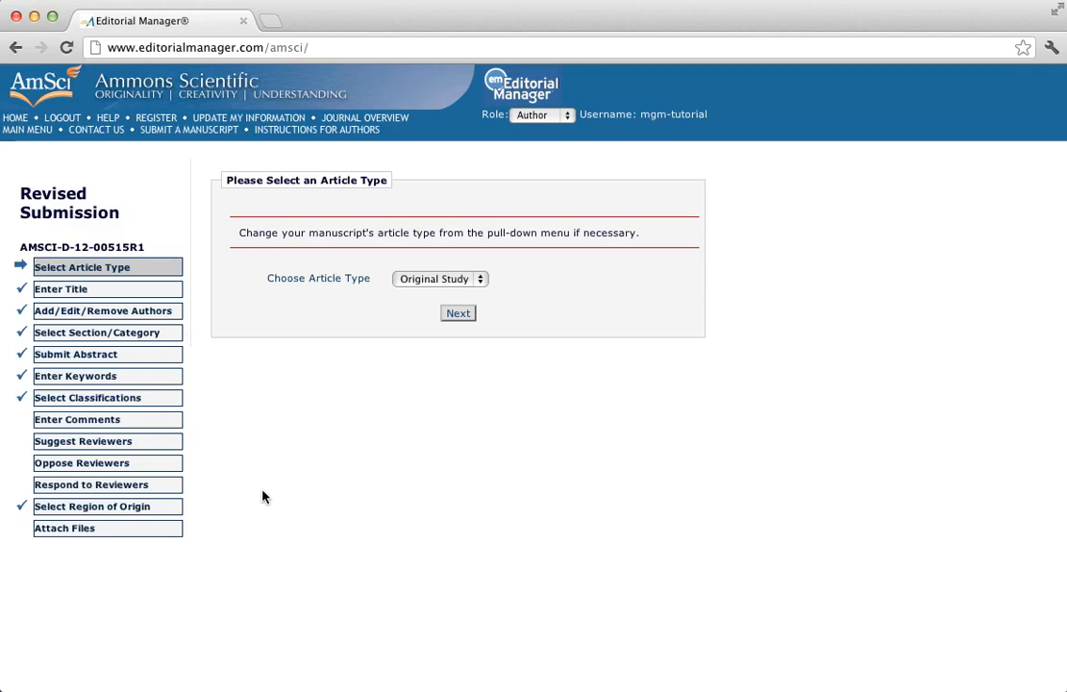
Accept the existing article type, full title and author list, continuing to the section selection.
{"action": "left_click", "coordinate": [456, 315]}
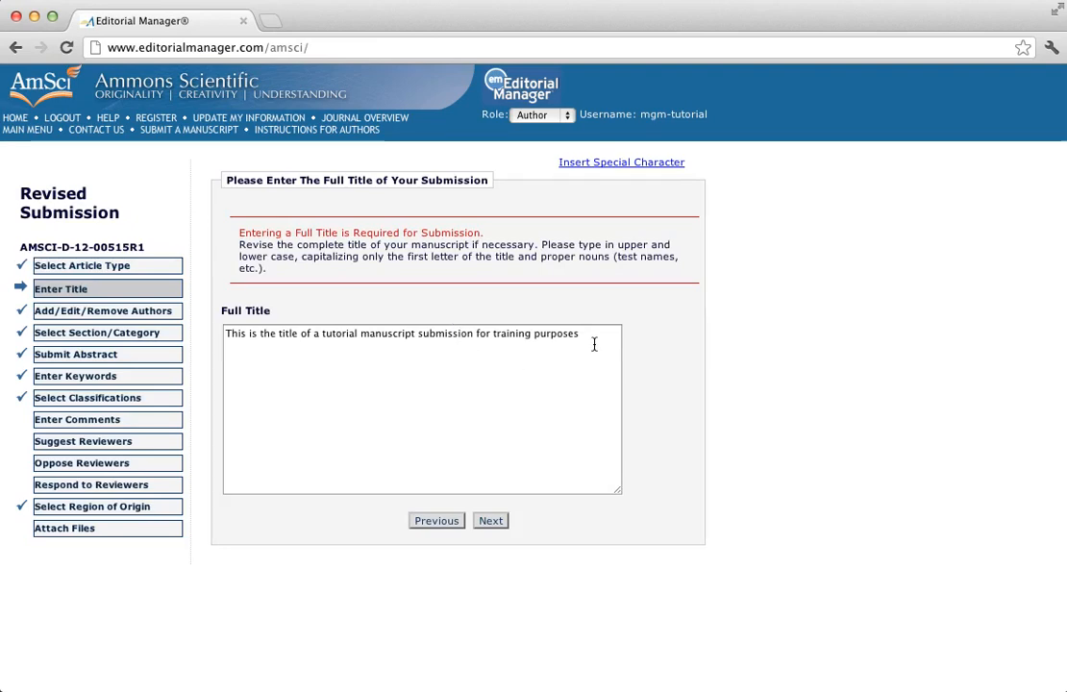
{"action": "left_click", "coordinate": [491, 521]}
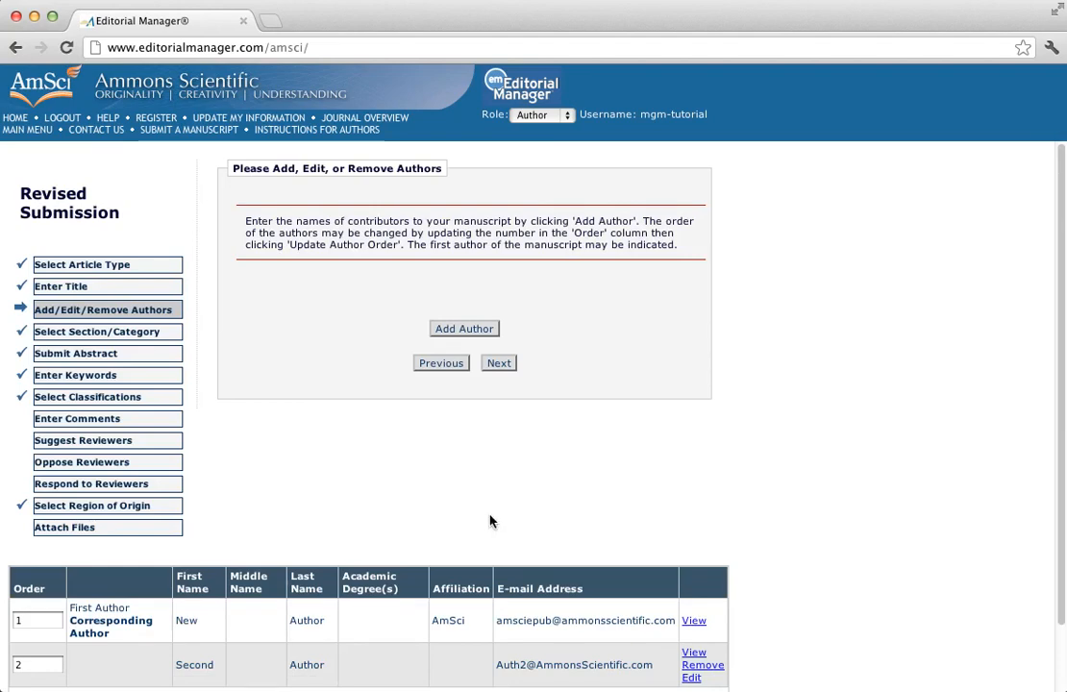
{"action": "left_click", "coordinate": [494, 366]}
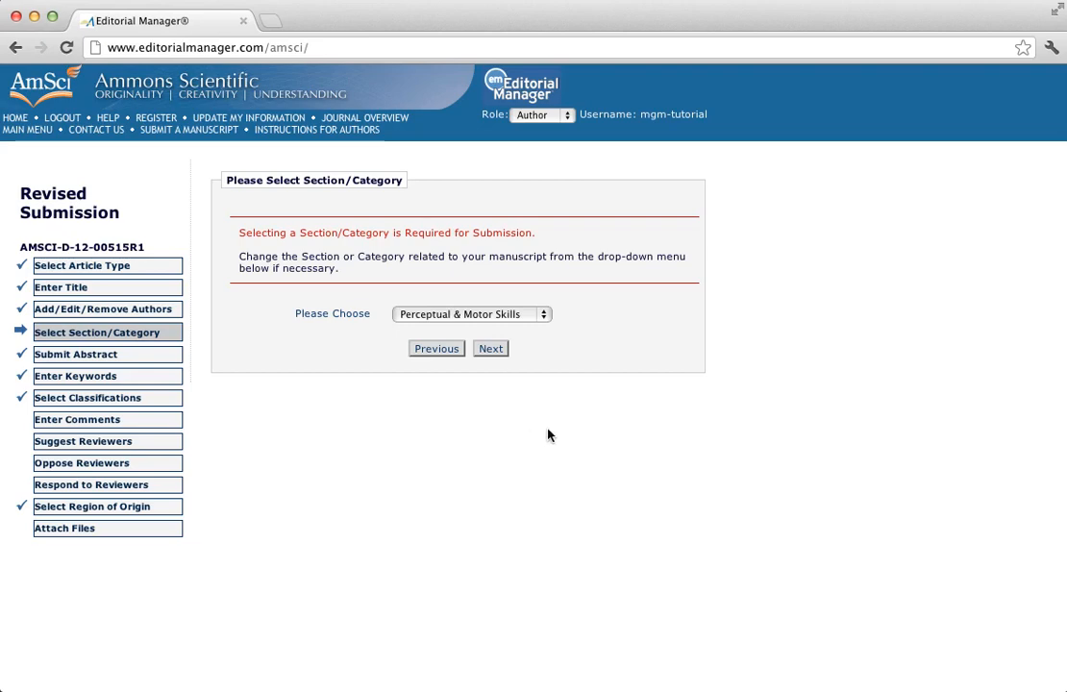
Keep Perceptual & Motor Skills as the section and continue to the abstract.
{"action": "left_click", "coordinate": [544, 316]}
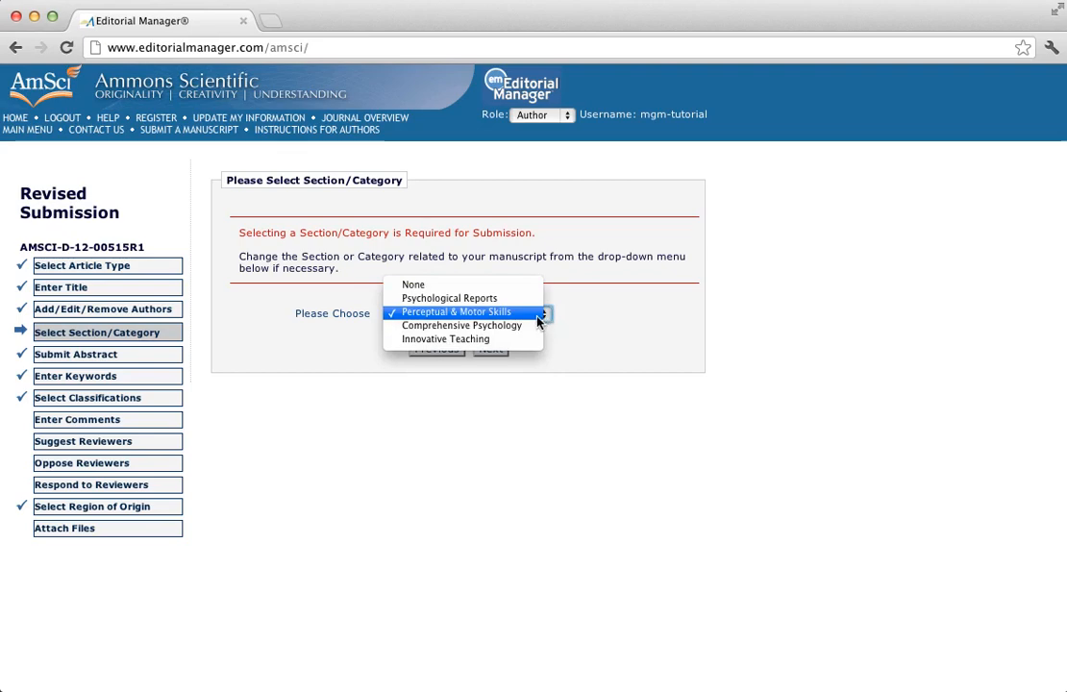
{"action": "left_click", "coordinate": [539, 317]}
{"action": "left_click", "coordinate": [492, 352]}
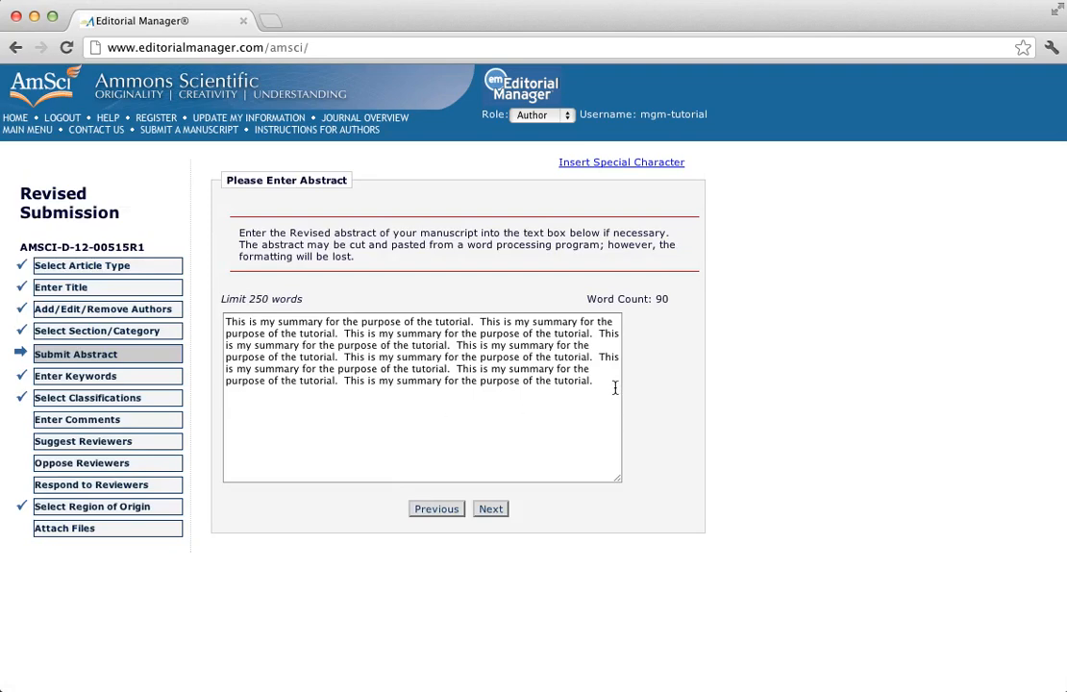
Accept the existing abstract, keywords and classifications, continuing to the optional comments for the editor.
{"action": "left_click", "coordinate": [492, 511]}
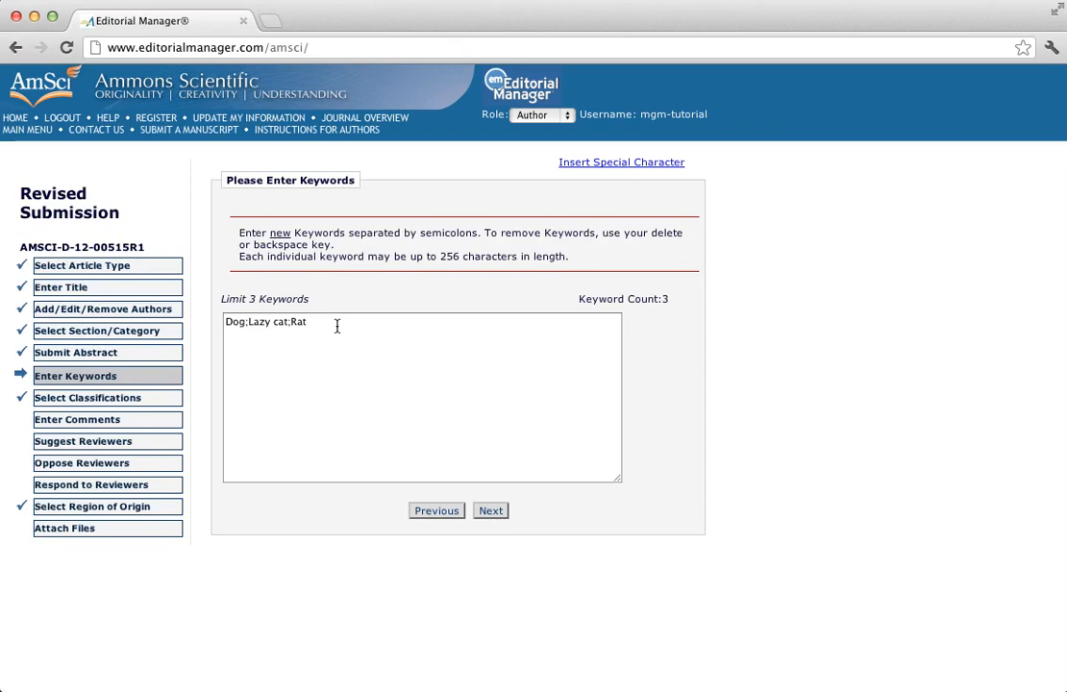
{"action": "left_click", "coordinate": [490, 510]}
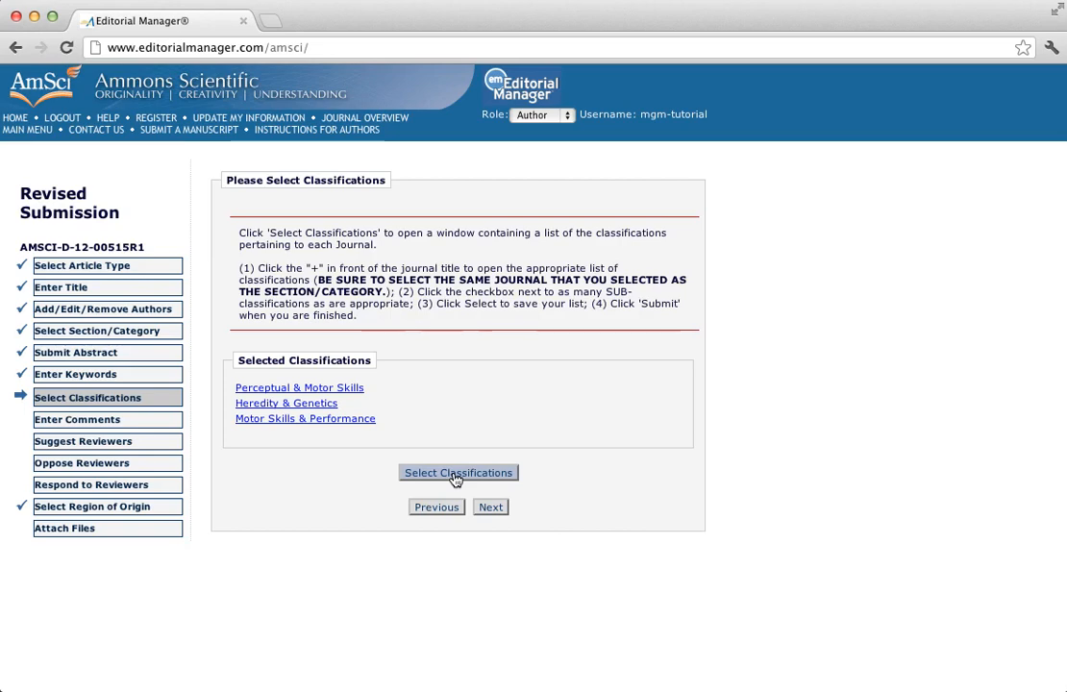
{"action": "left_click", "coordinate": [495, 508]}
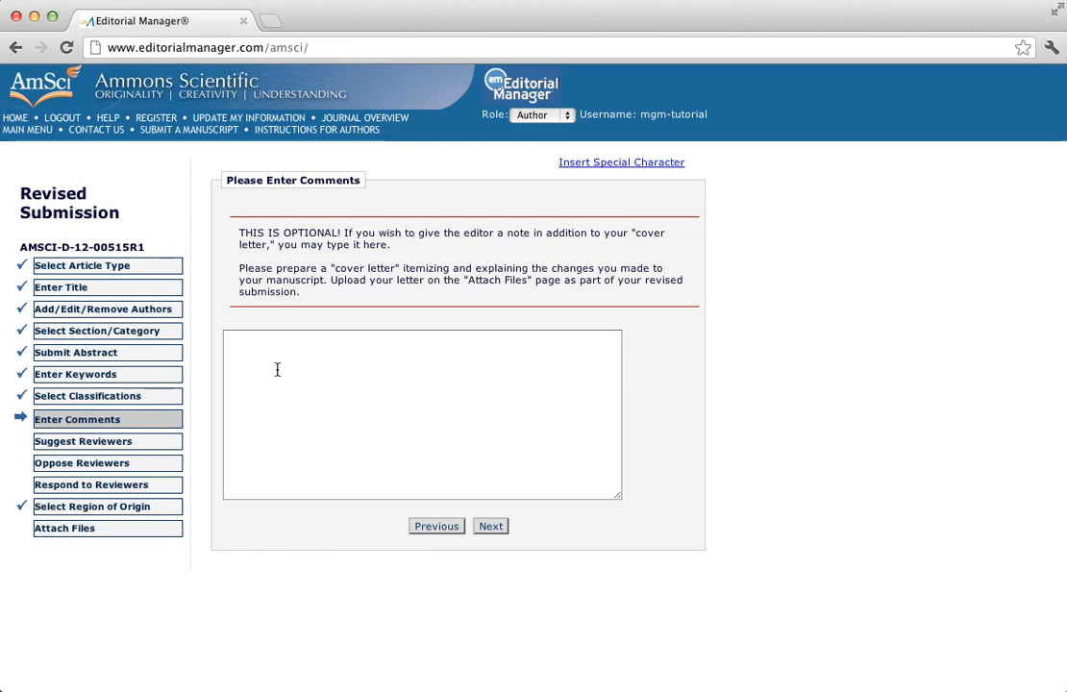
Skip the optional comments and reviewer suggestions, then view the decision letter from the Respond to Reviewers page and close it.
{"action": "left_click", "coordinate": [89, 442]}
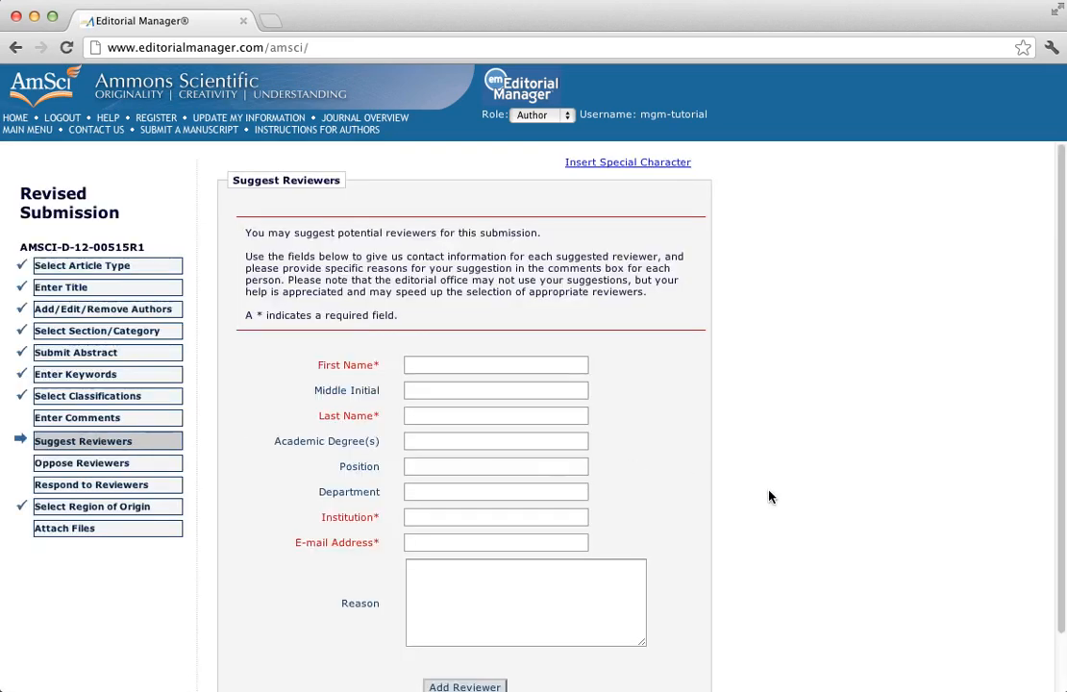
{"action": "left_click", "coordinate": [122, 490]}
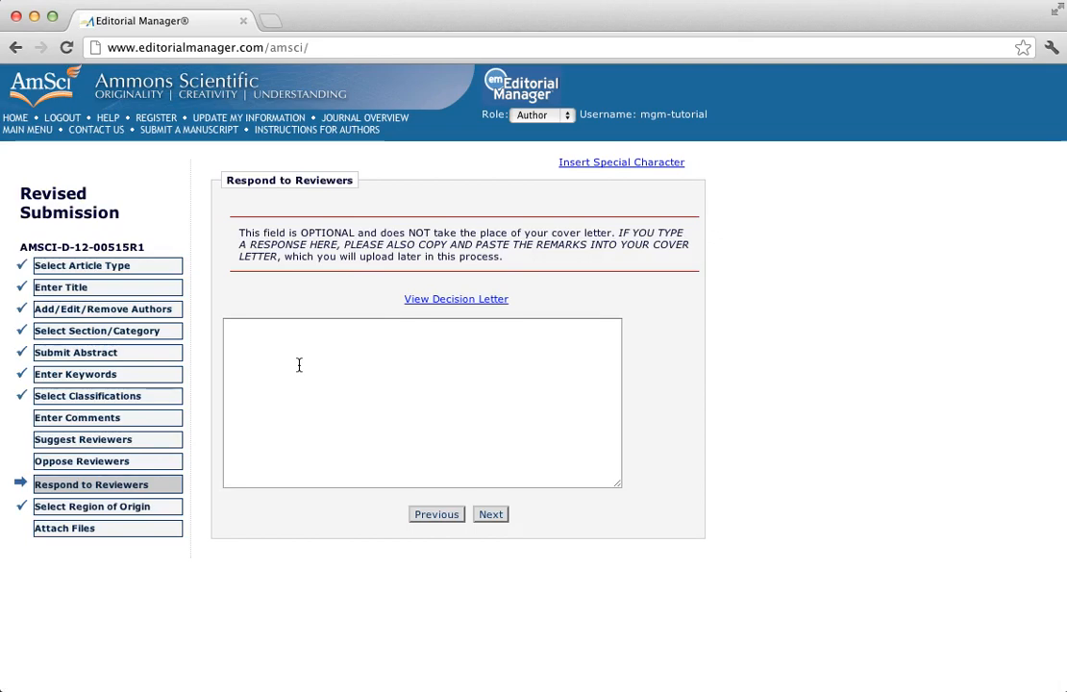
{"action": "left_click", "coordinate": [444, 300]}
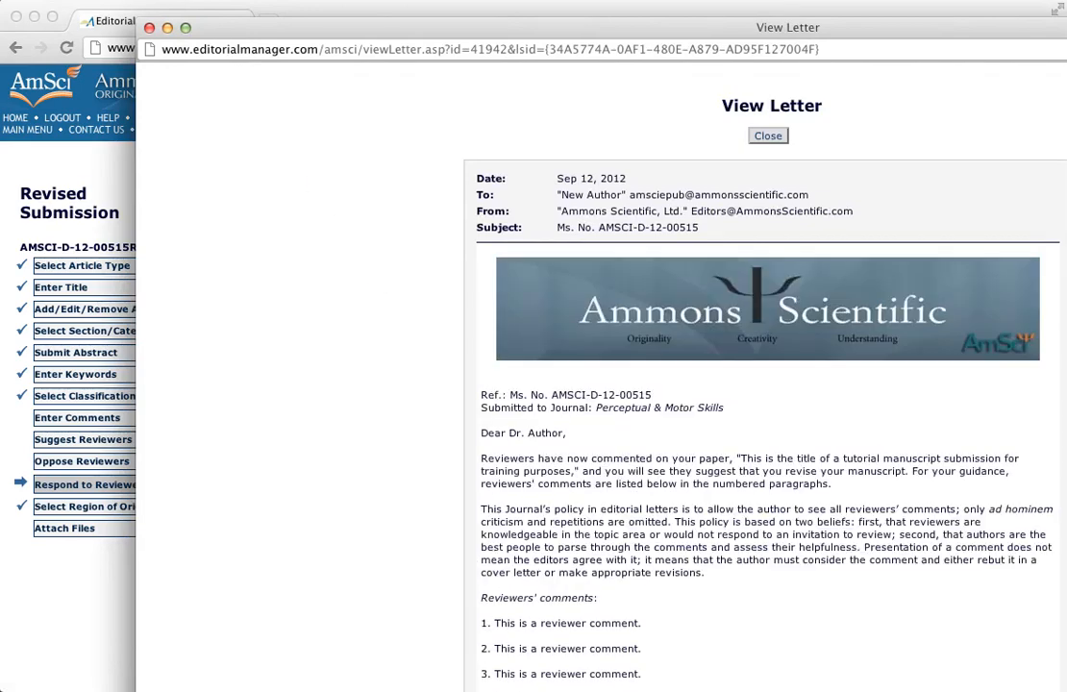
{"action": "left_click", "coordinate": [149, 28]}
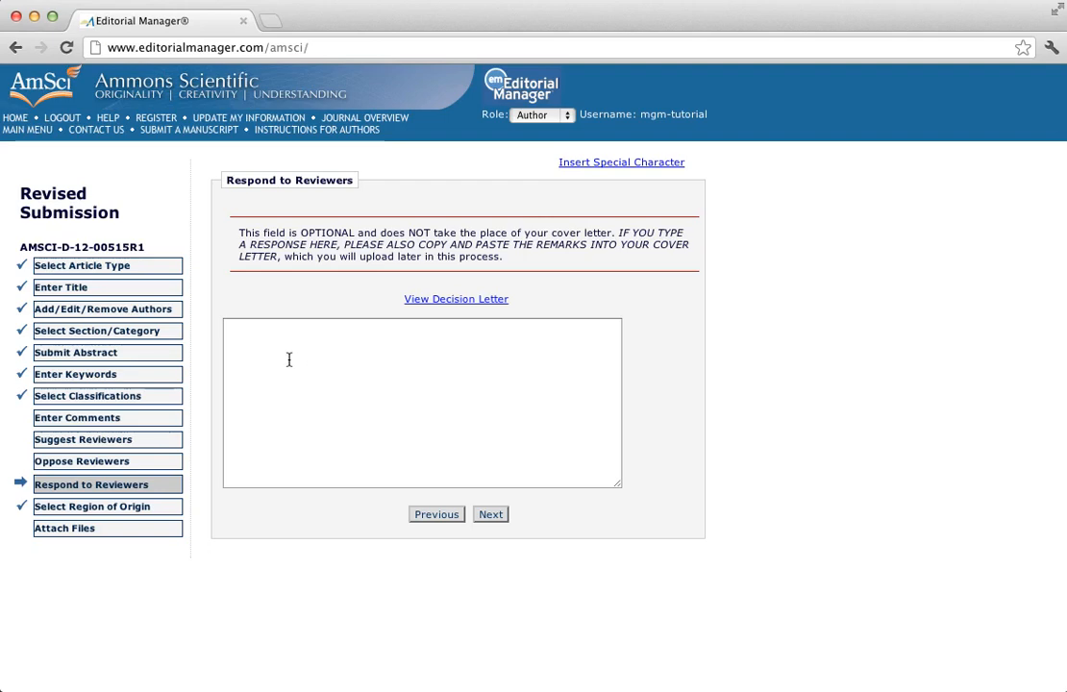
Leave the region of origin as is and exclude the old cover letter and manuscript from the files carried into the revision.
{"action": "left_click", "coordinate": [60, 509]}
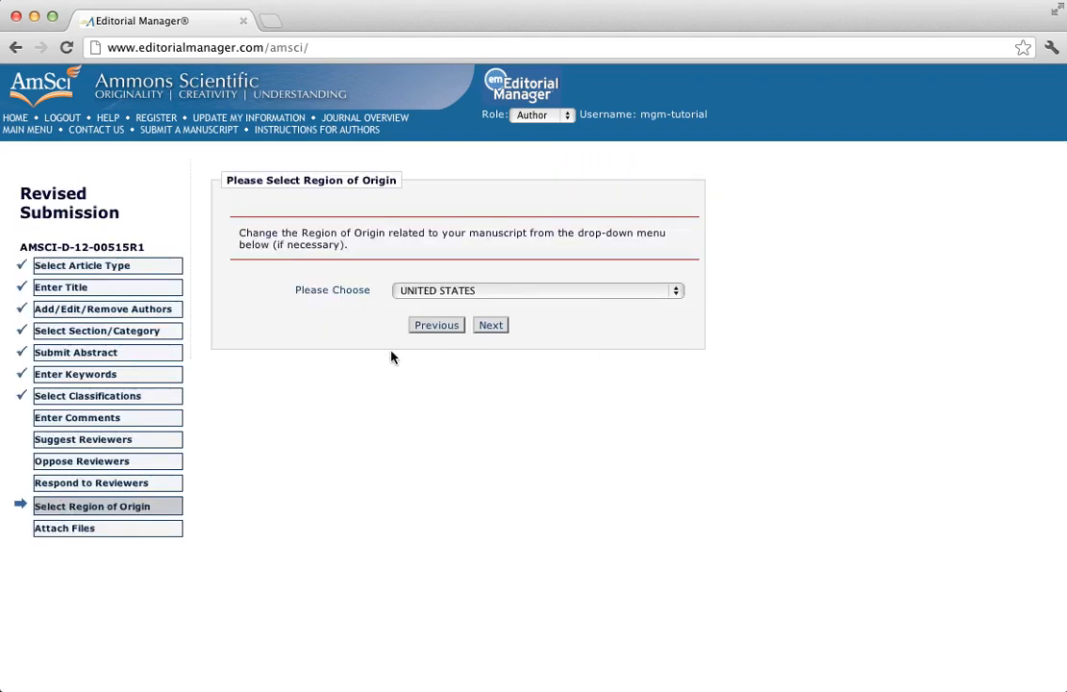
{"action": "left_click", "coordinate": [82, 534]}
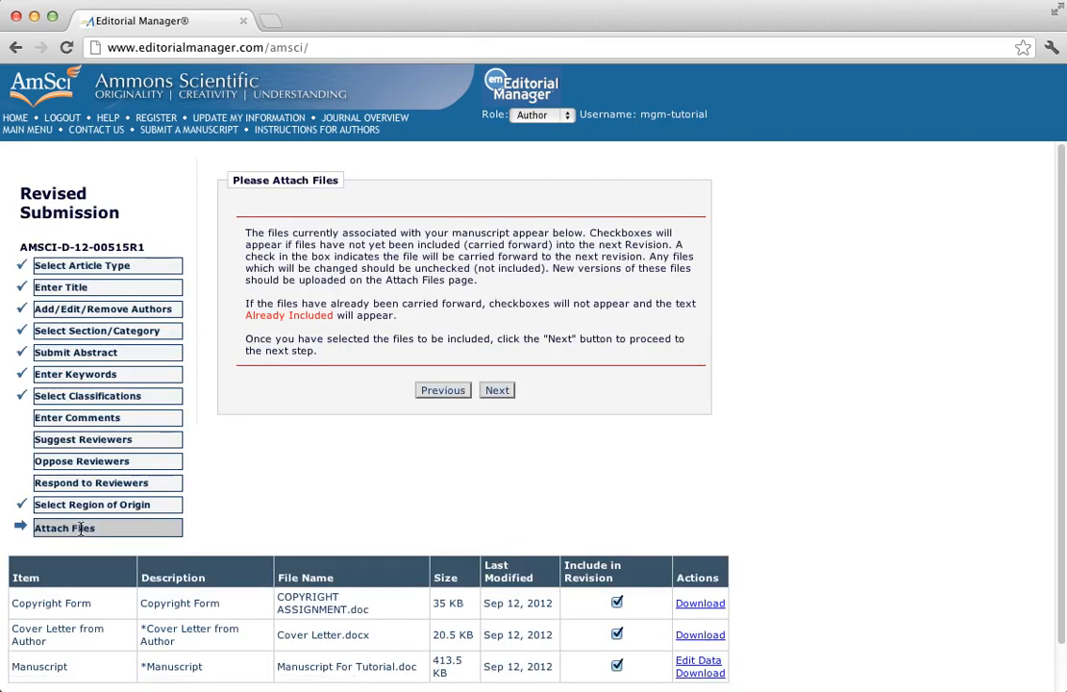
{"action": "scroll", "coordinate": [798, 415], "scroll_direction": "down", "scroll_amount": 1}
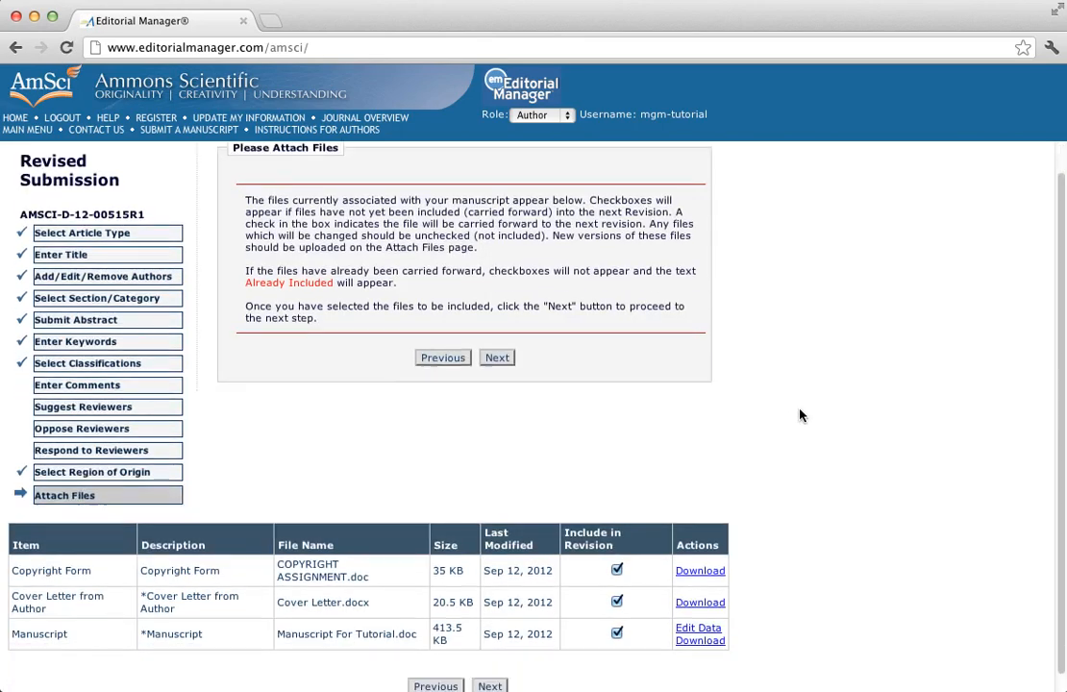
{"action": "scroll", "coordinate": [801, 415], "scroll_direction": "down", "scroll_amount": 1}
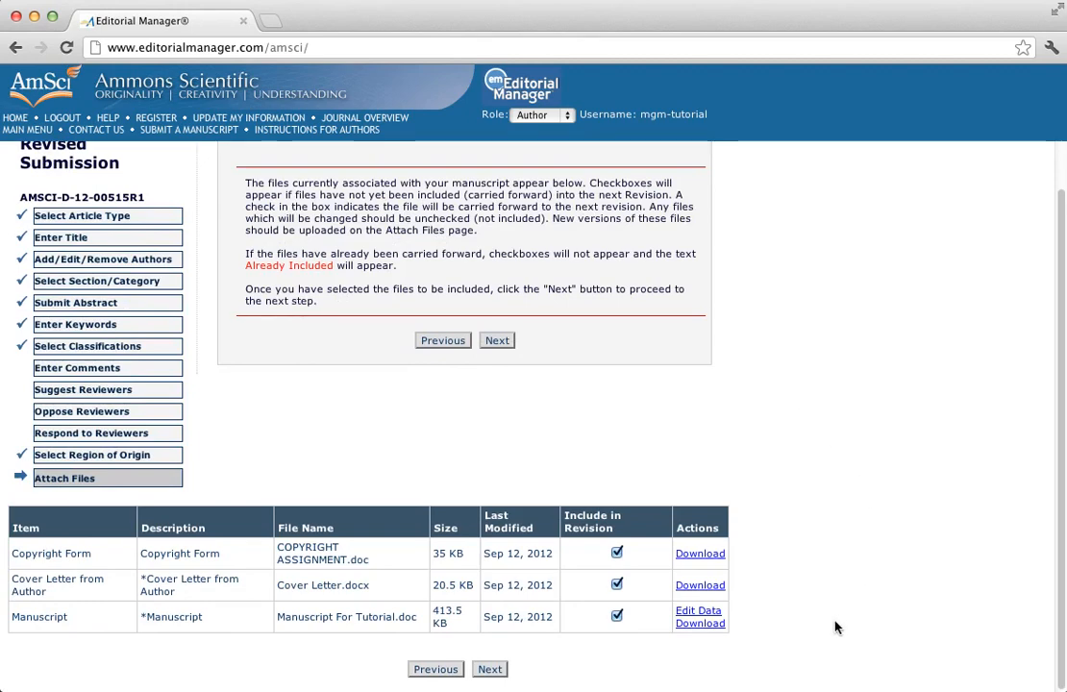
{"action": "left_click", "coordinate": [617, 586]}
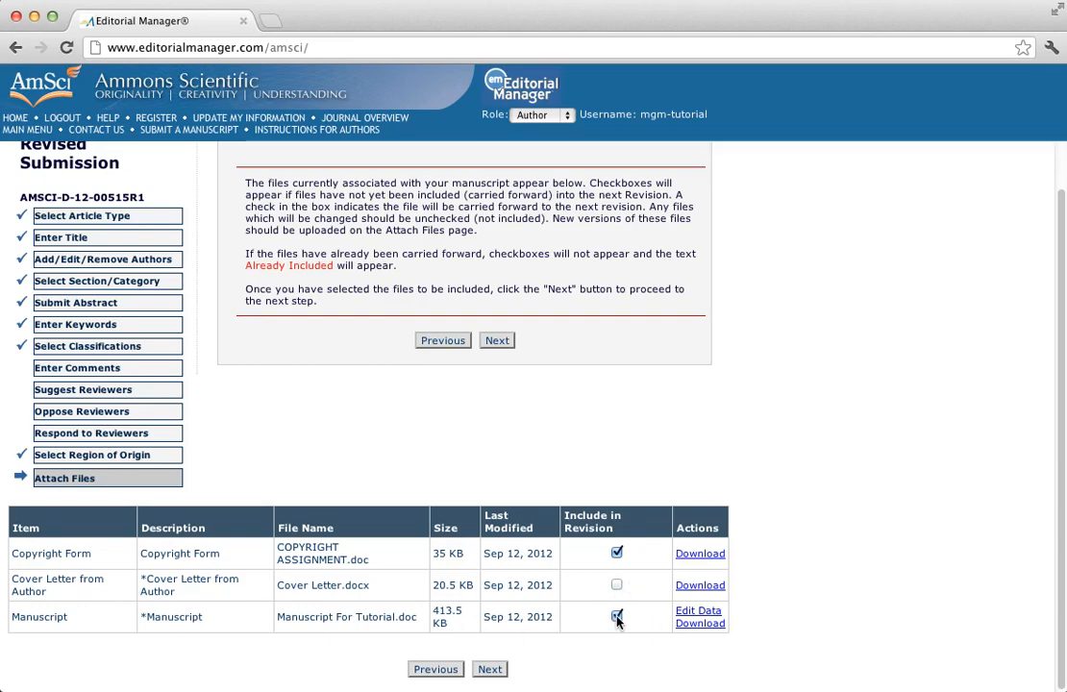
{"action": "left_click", "coordinate": [616, 617]}
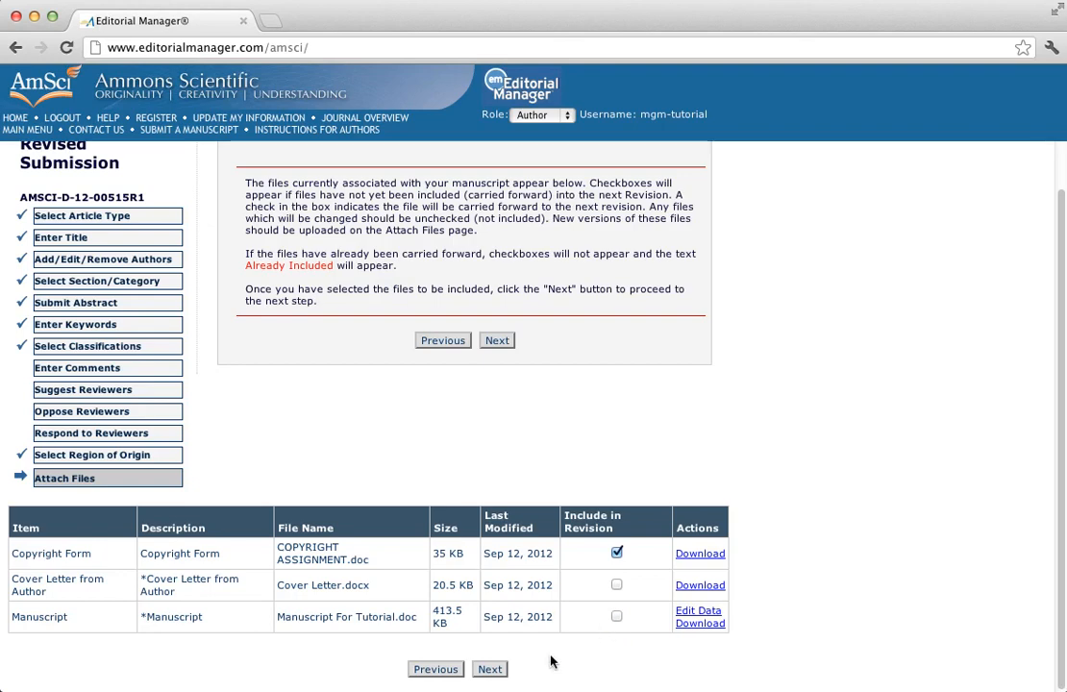
{"action": "left_click", "coordinate": [491, 670]}
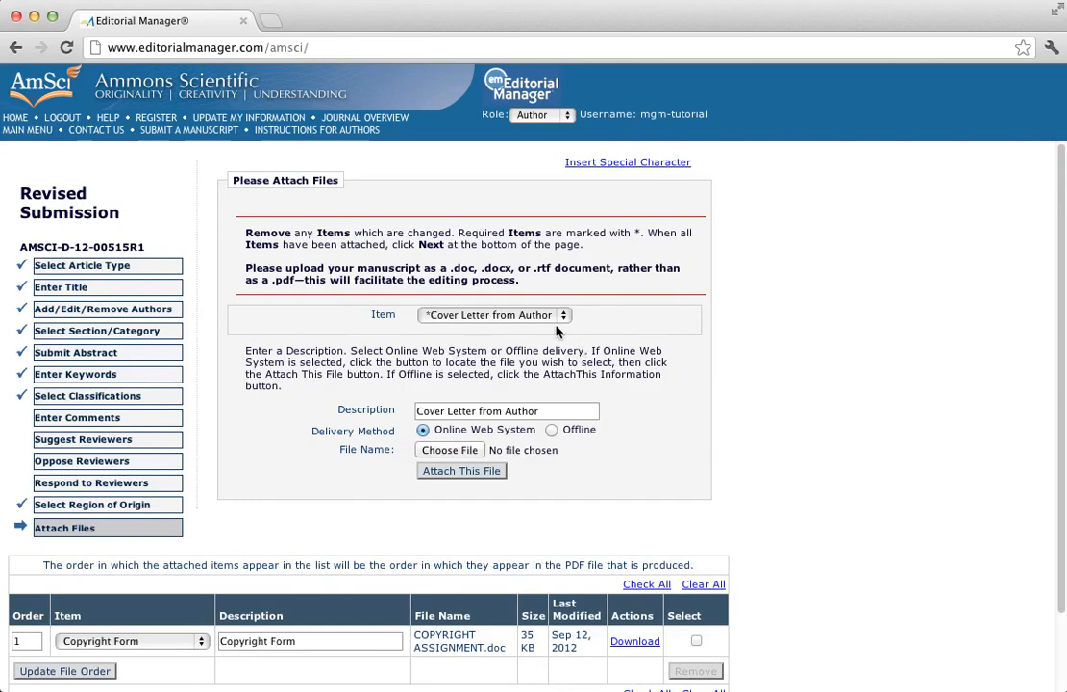
Attach 004--Cover Letter.docx from the TUTORIAL DOCS 2 folder as the Cover Letter from Author.
{"action": "left_click", "coordinate": [458, 452]}
{"action": "left_click", "coordinate": [489, 132]}
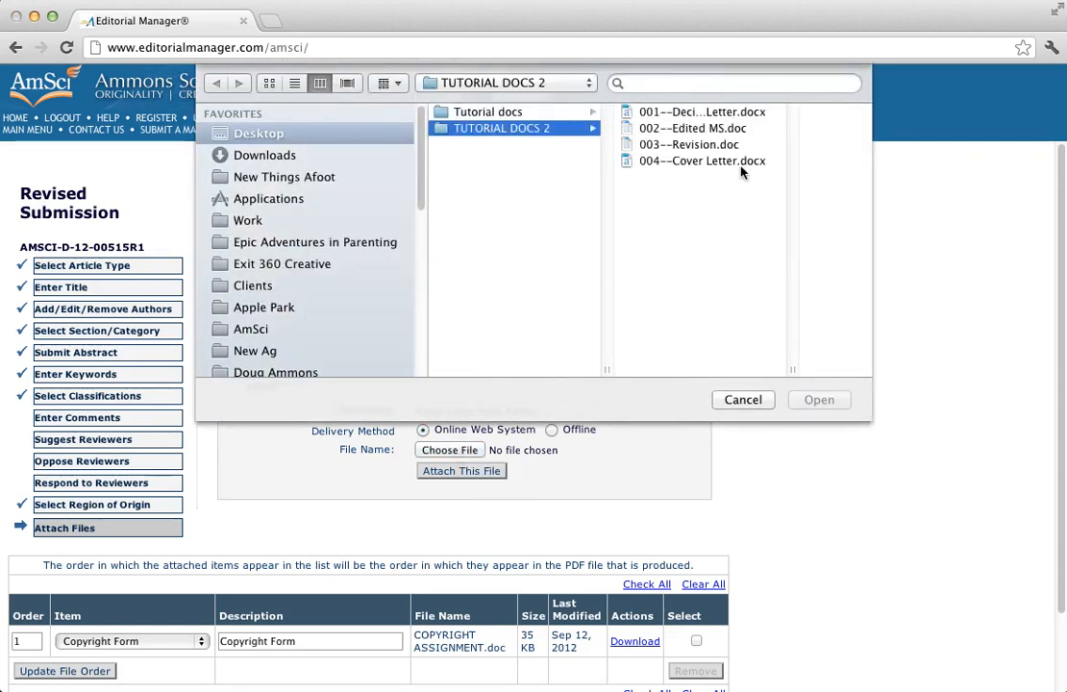
{"action": "double_click", "coordinate": [731, 161]}
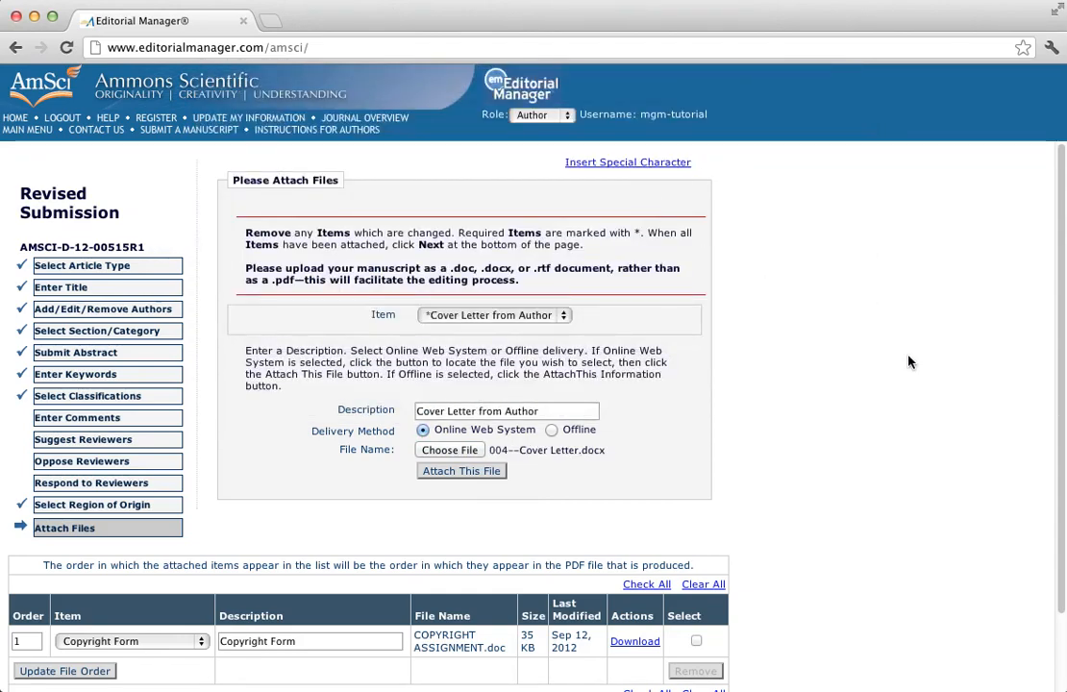
{"action": "left_click", "coordinate": [449, 472]}
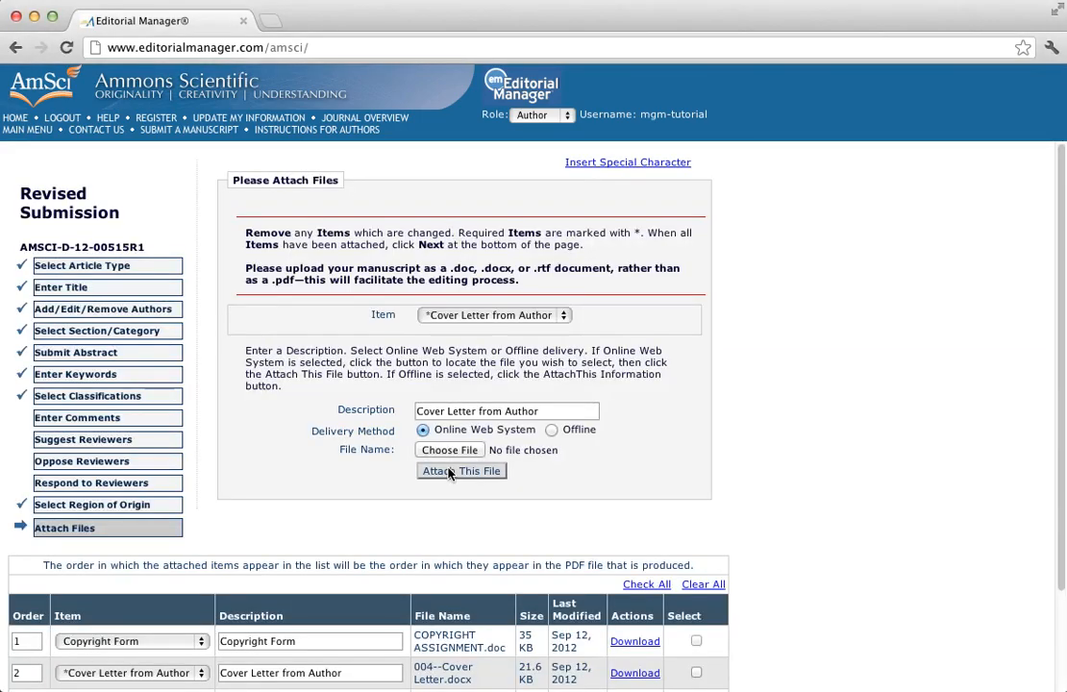
Attach 003--Revision.doc as the Manuscript item with the description "*Revised Manuscript", leaving the word count empty.
{"action": "left_click", "coordinate": [564, 320]}
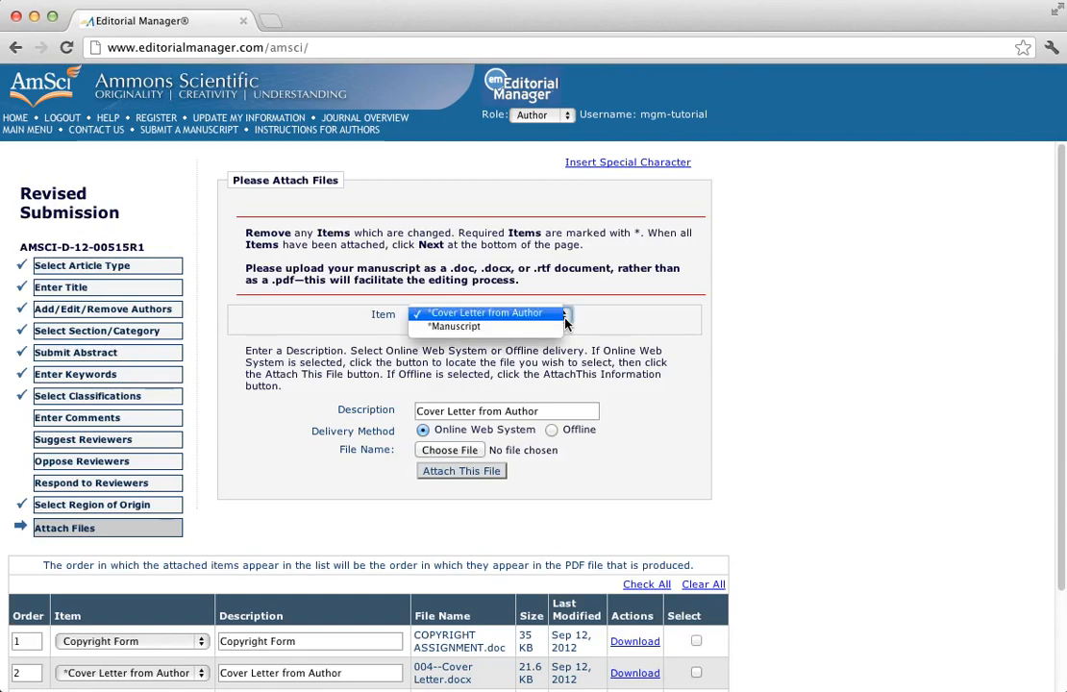
{"action": "left_click", "coordinate": [454, 326]}
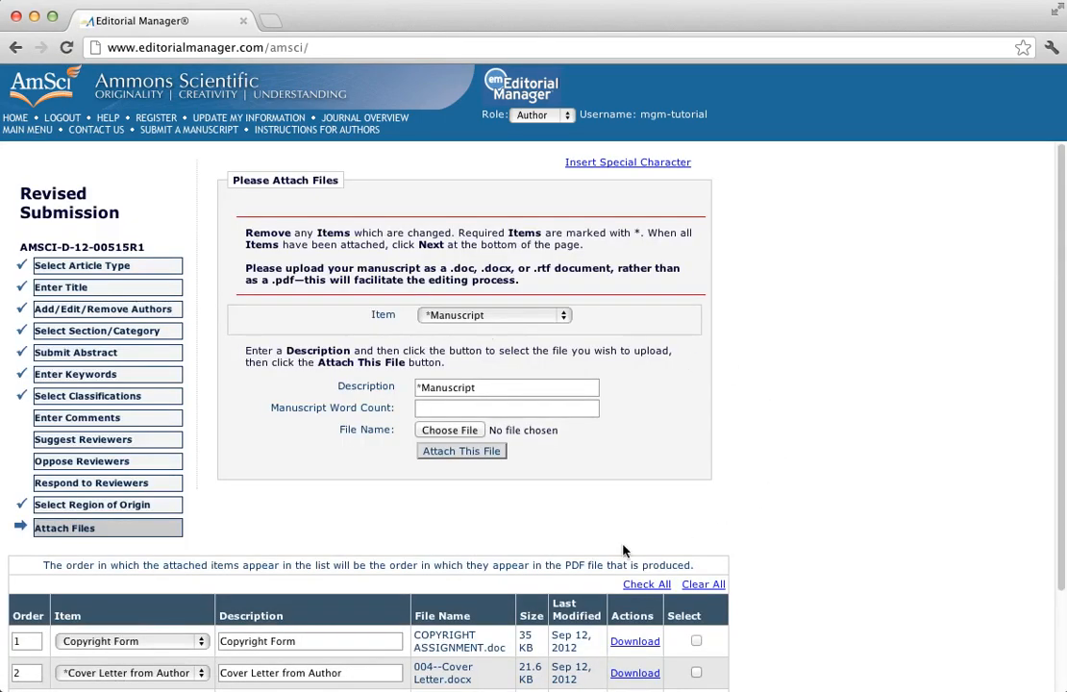
{"action": "left_click", "coordinate": [420, 390]}
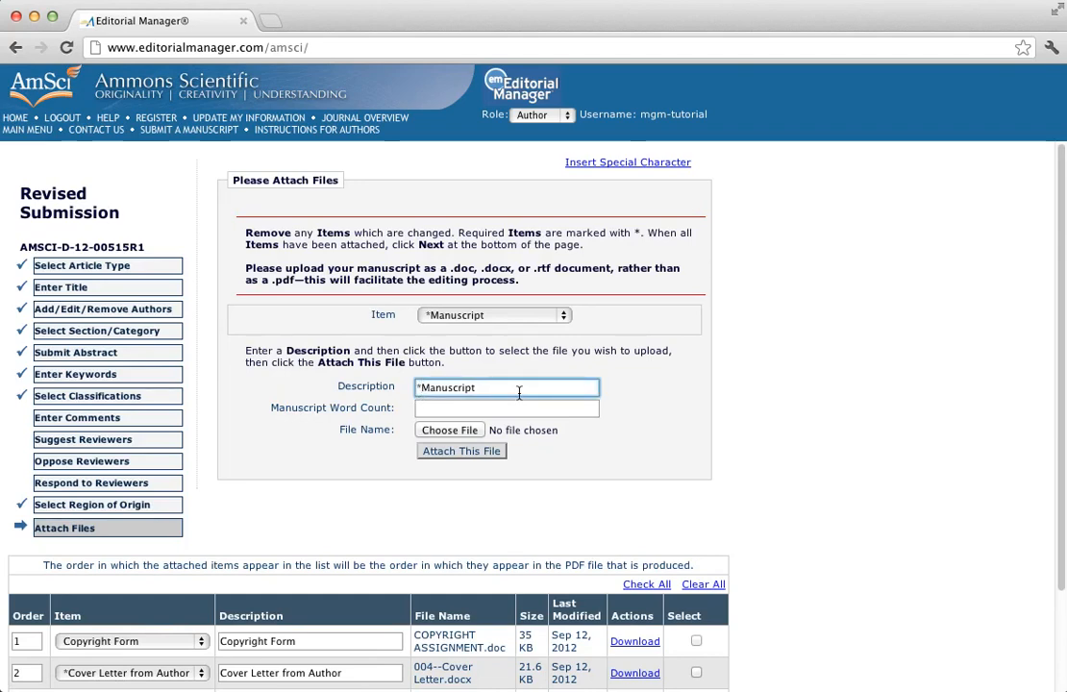
{"action": "type", "text": "Revised"}
{"action": "left_click", "coordinate": [471, 430]}
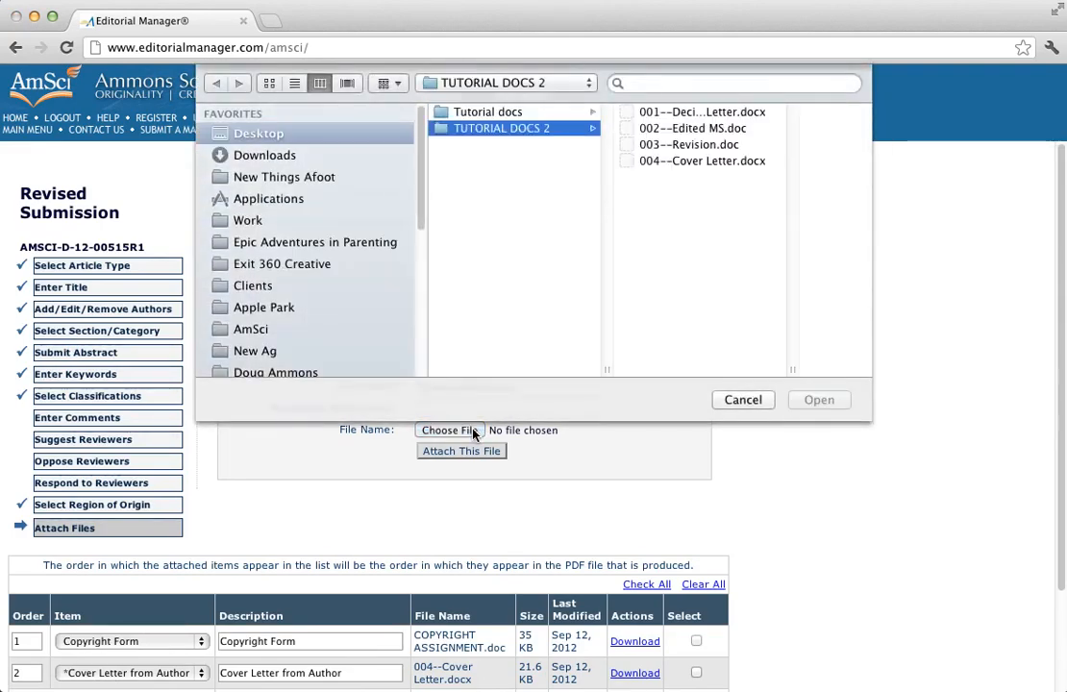
{"action": "left_click", "coordinate": [684, 144]}
{"action": "double_click", "coordinate": [684, 144]}
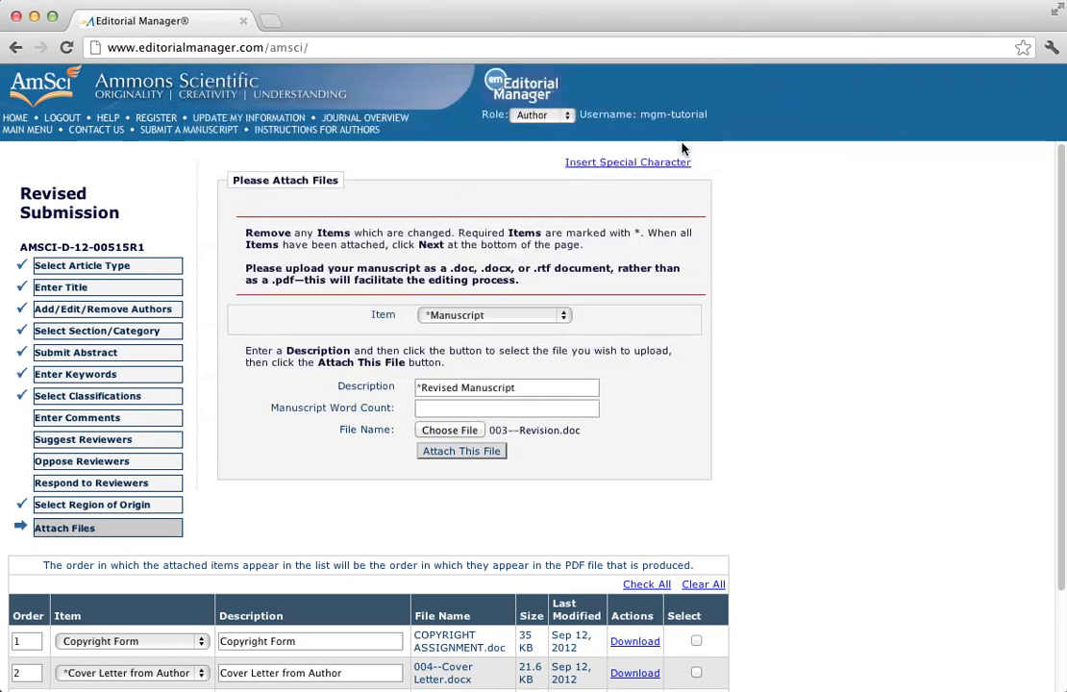
{"action": "left_click", "coordinate": [475, 454]}
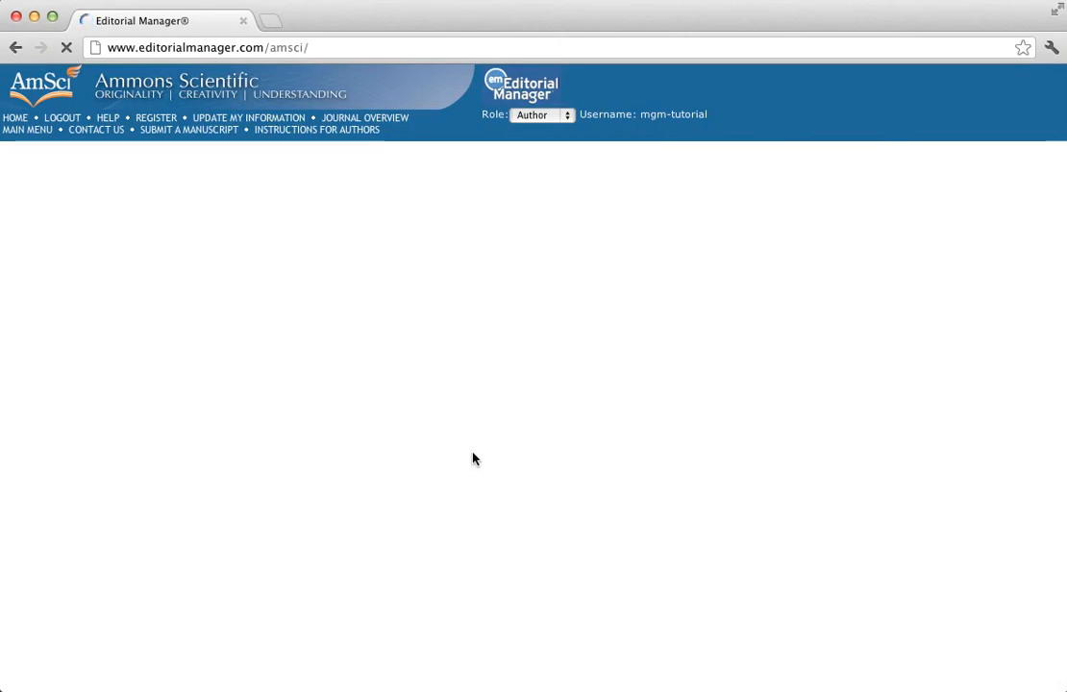
Accept the attached files in their existing order and build the PDF of the revised submission for approval.
{"action": "scroll", "coordinate": [872, 470], "scroll_direction": "down", "scroll_amount": 3}
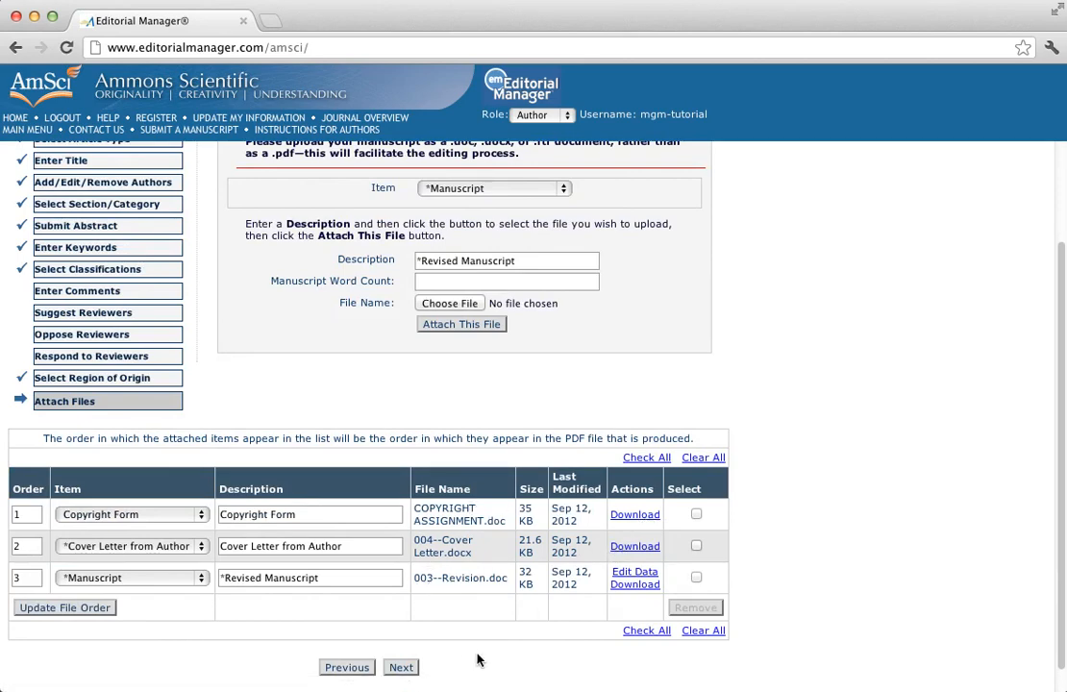
{"action": "left_click", "coordinate": [402, 669]}
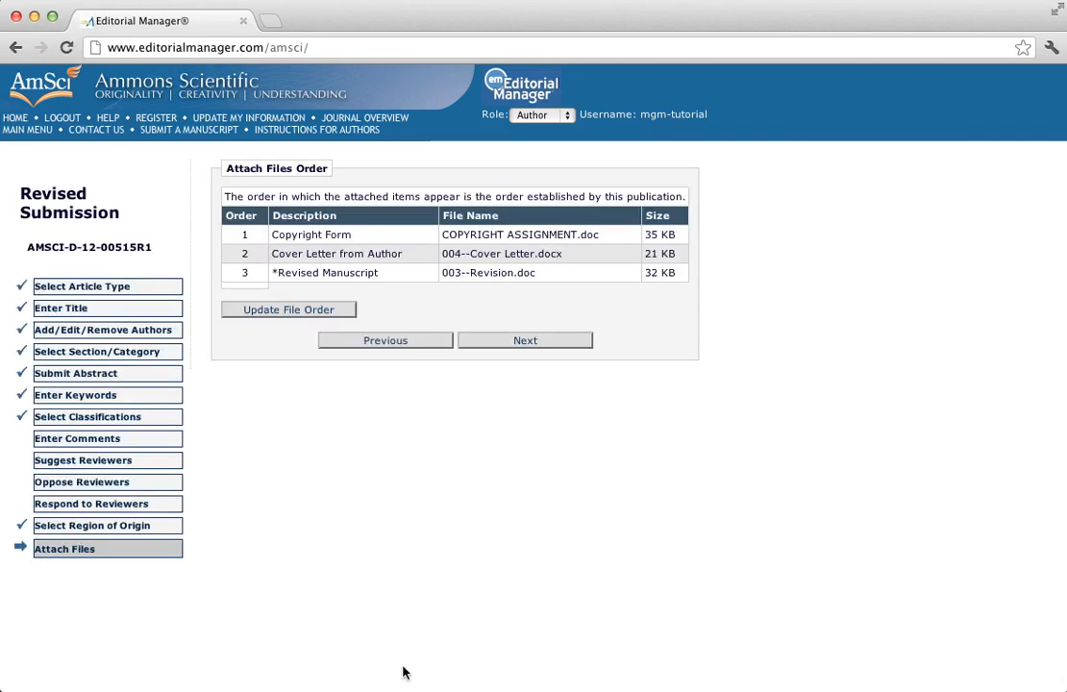
{"action": "left_click", "coordinate": [550, 345]}
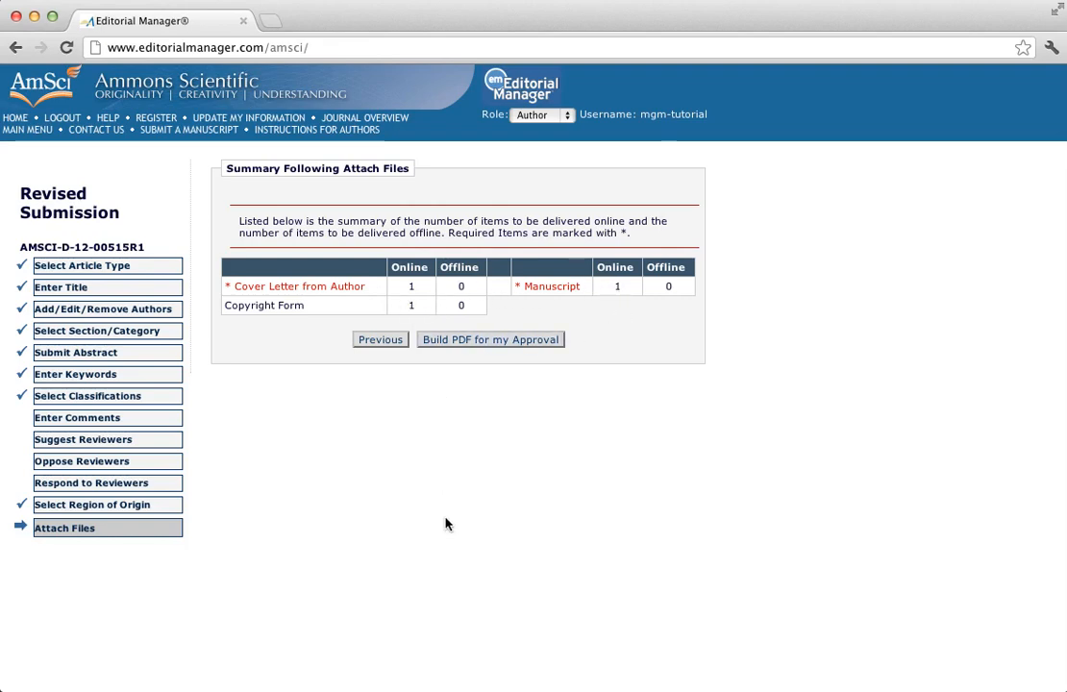
{"action": "left_click", "coordinate": [488, 343]}
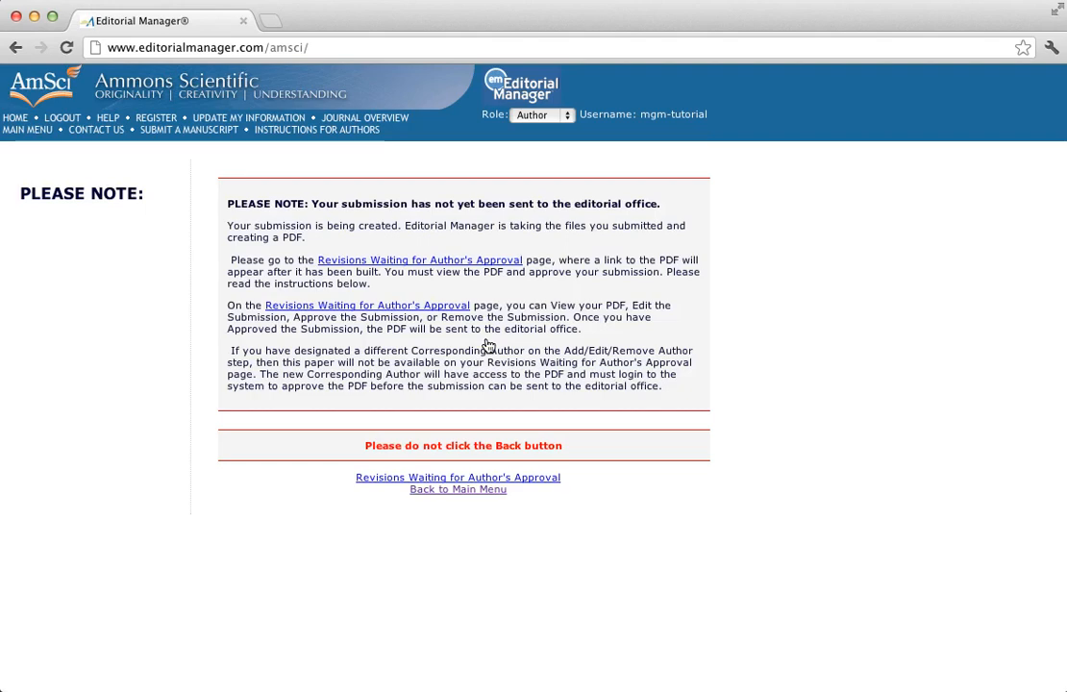
View the revision's PDF from Revisions Waiting for Author's Approval, check its summary page, copyright form, cover letter and manuscript, and close it.
{"action": "left_click", "coordinate": [423, 260]}
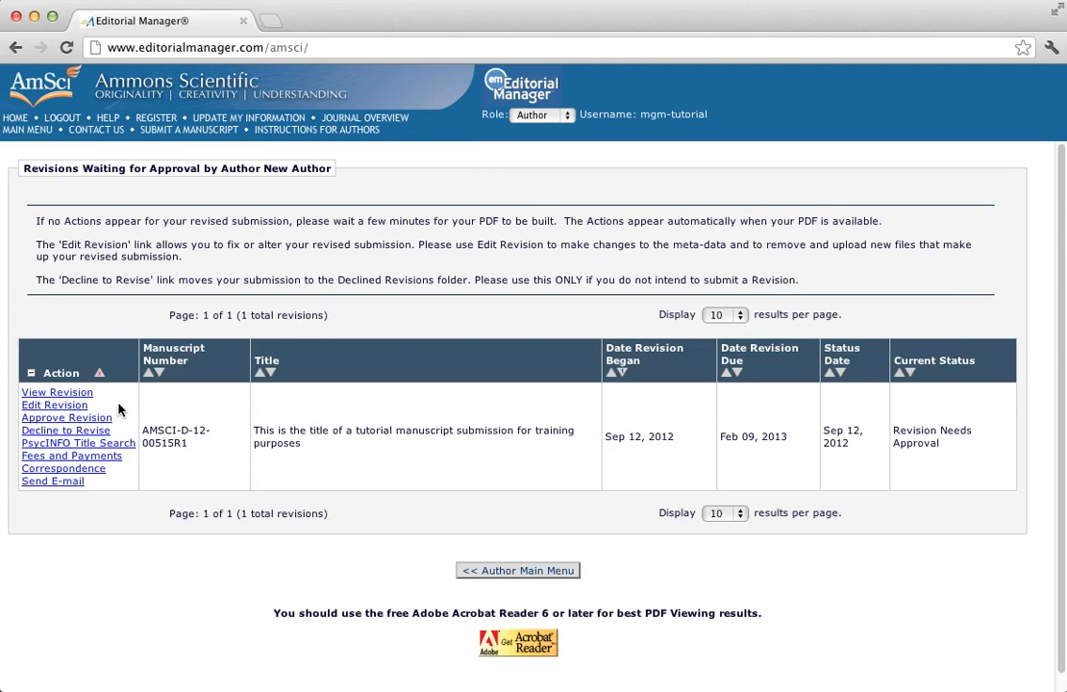
{"action": "left_click", "coordinate": [67, 394]}
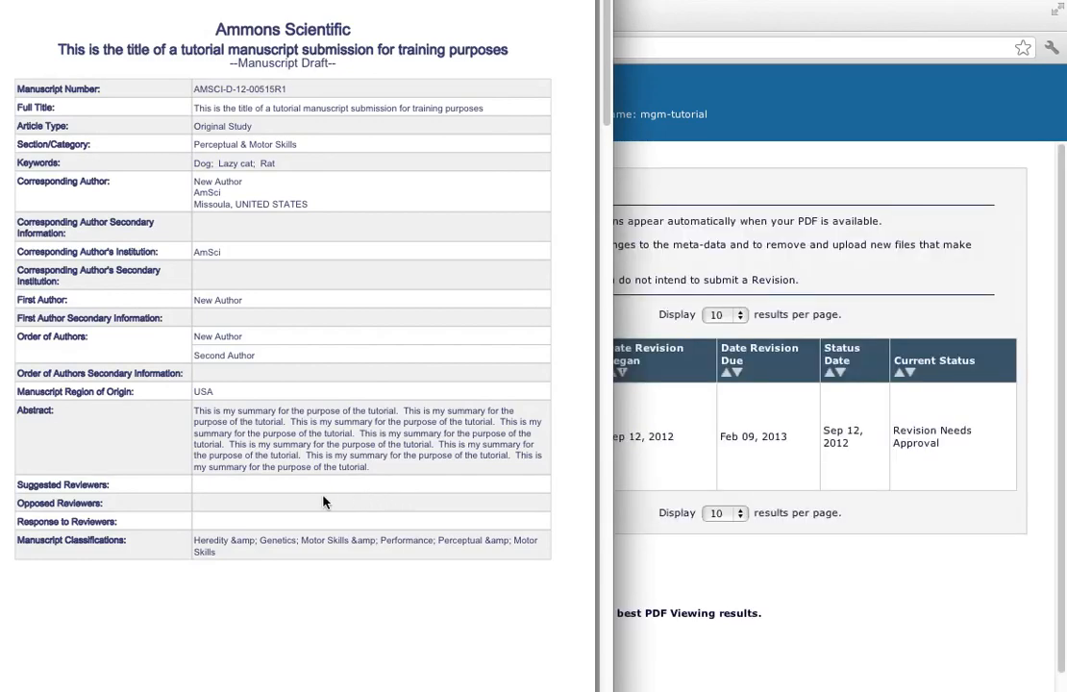
{"action": "scroll", "coordinate": [321, 502], "scroll_direction": "down", "scroll_amount": 10}
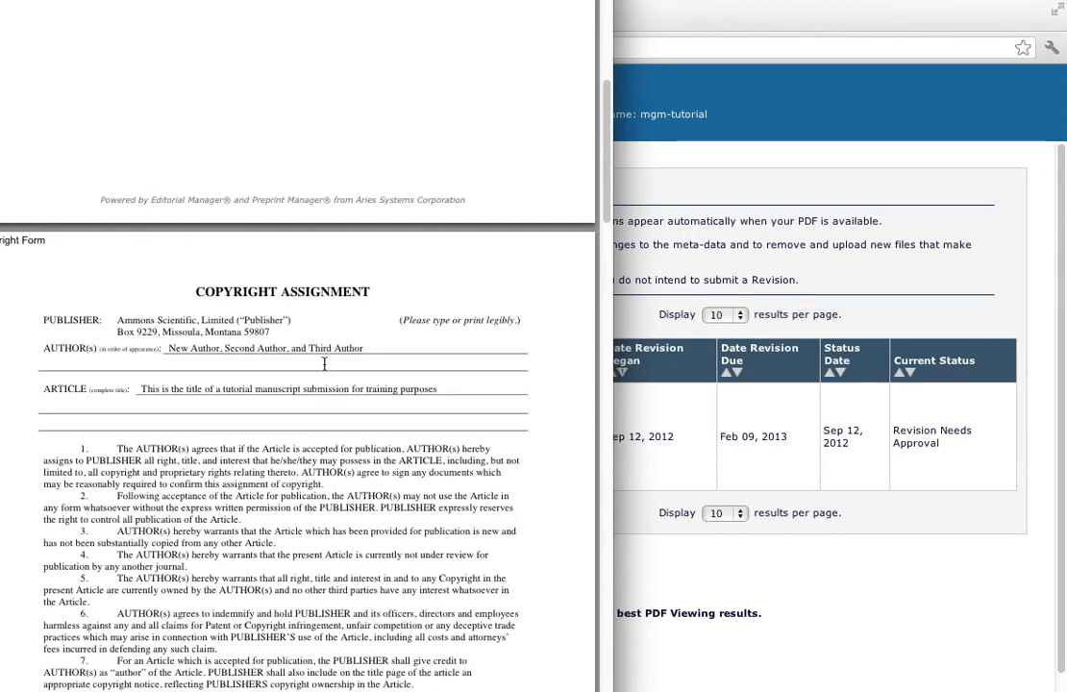
{"action": "scroll", "coordinate": [324, 363], "scroll_direction": "down", "scroll_amount": 10}
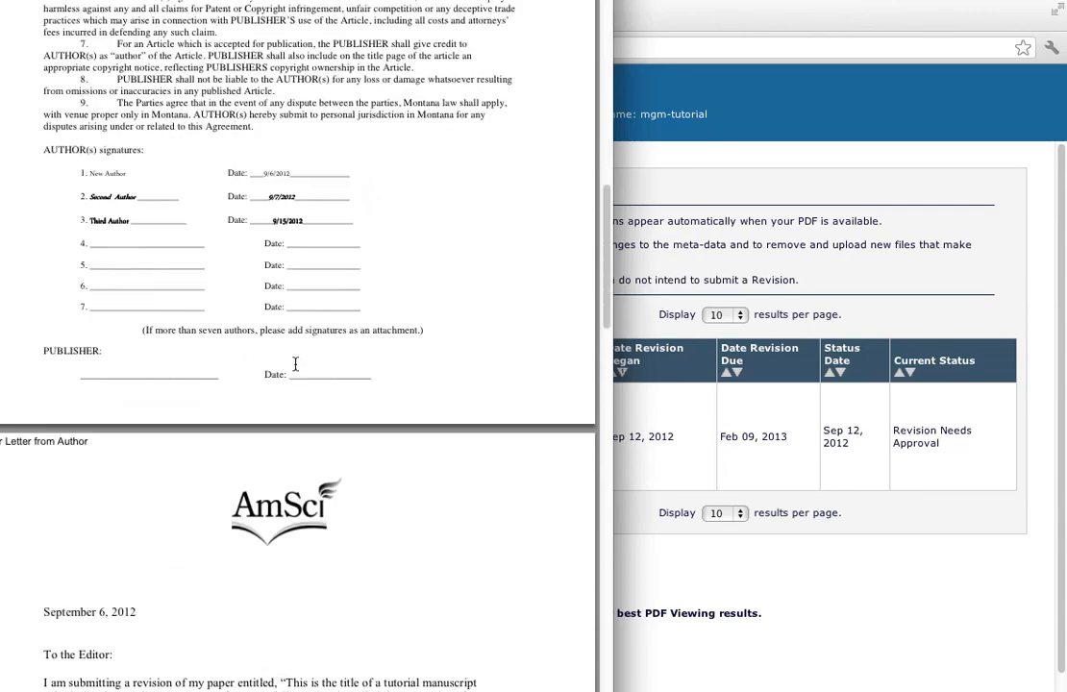
{"action": "scroll", "coordinate": [295, 364], "scroll_direction": "down", "scroll_amount": 8}
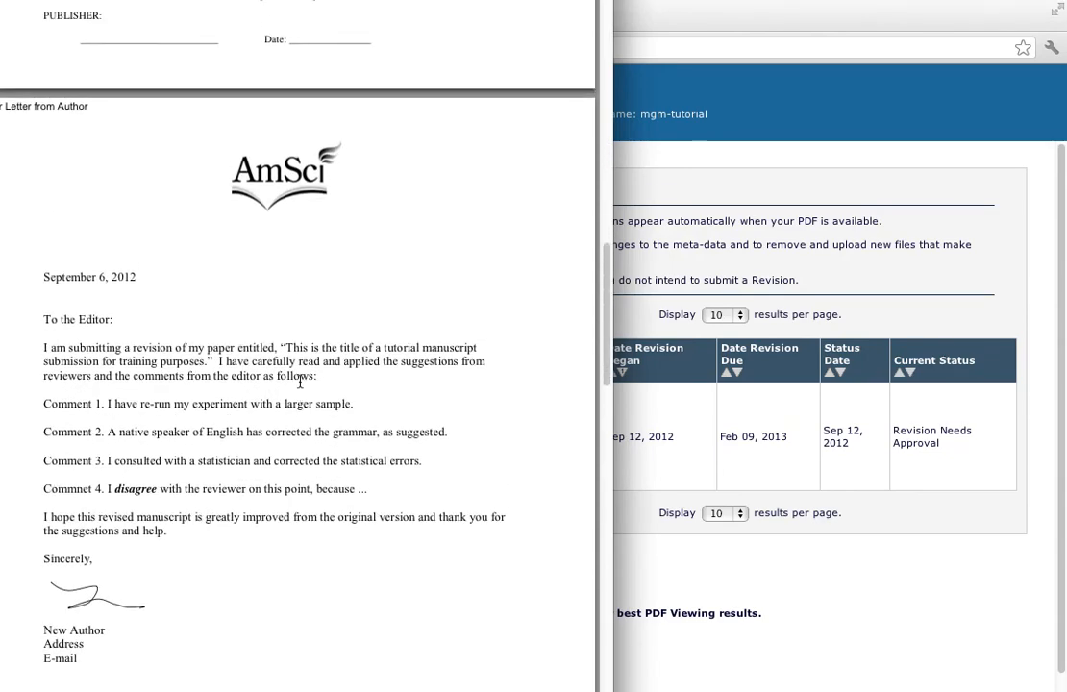
{"action": "scroll", "coordinate": [300, 382], "scroll_direction": "down", "scroll_amount": 2}
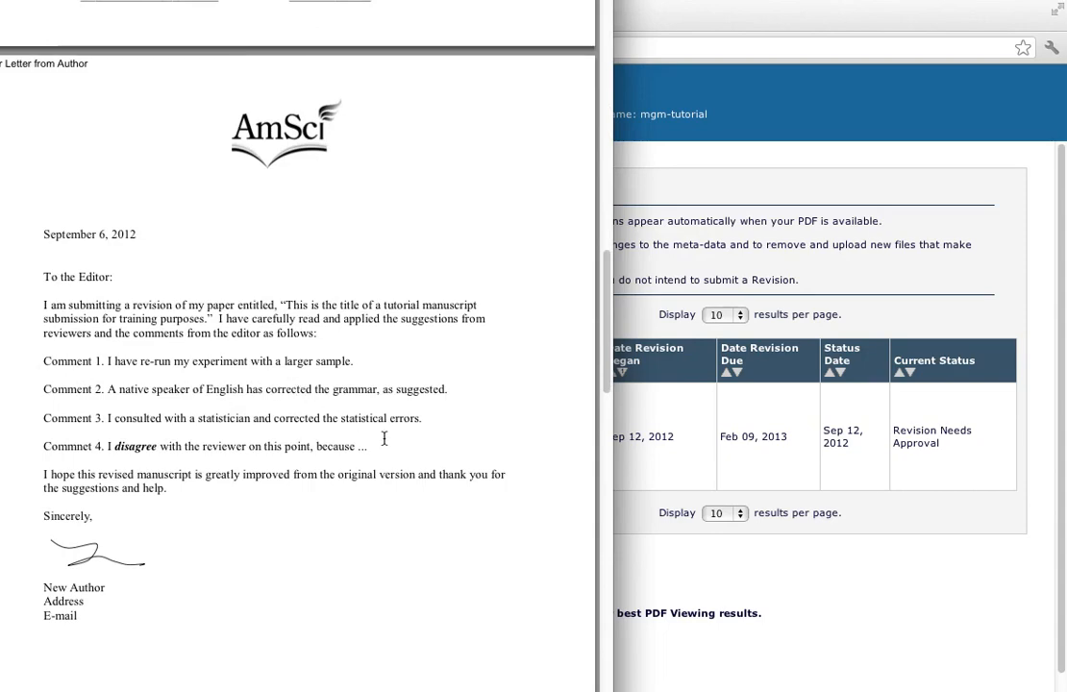
{"action": "scroll", "coordinate": [343, 384], "scroll_direction": "down", "scroll_amount": 14}
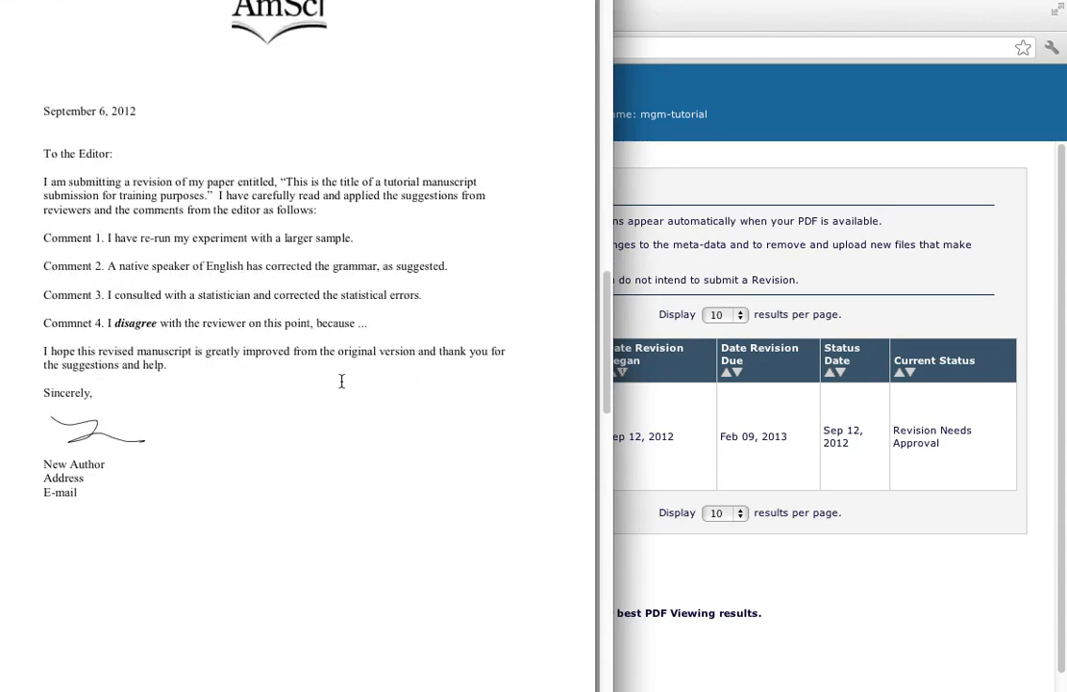
{"action": "scroll", "coordinate": [342, 381], "scroll_direction": "down", "scroll_amount": 10}
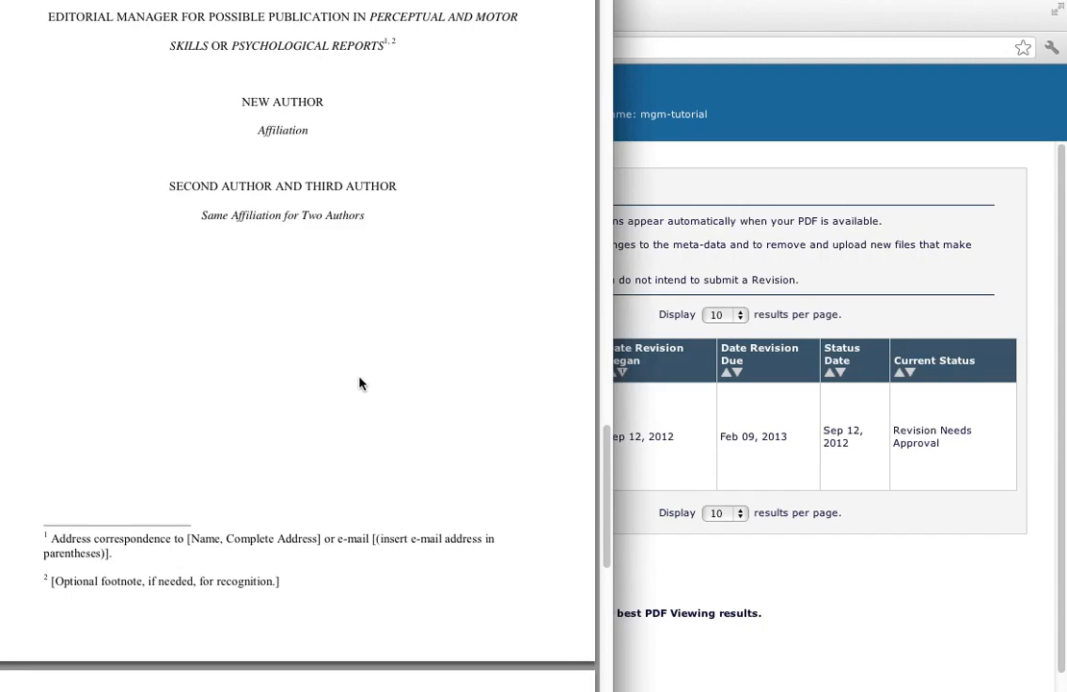
{"action": "key", "text": "super+w"}
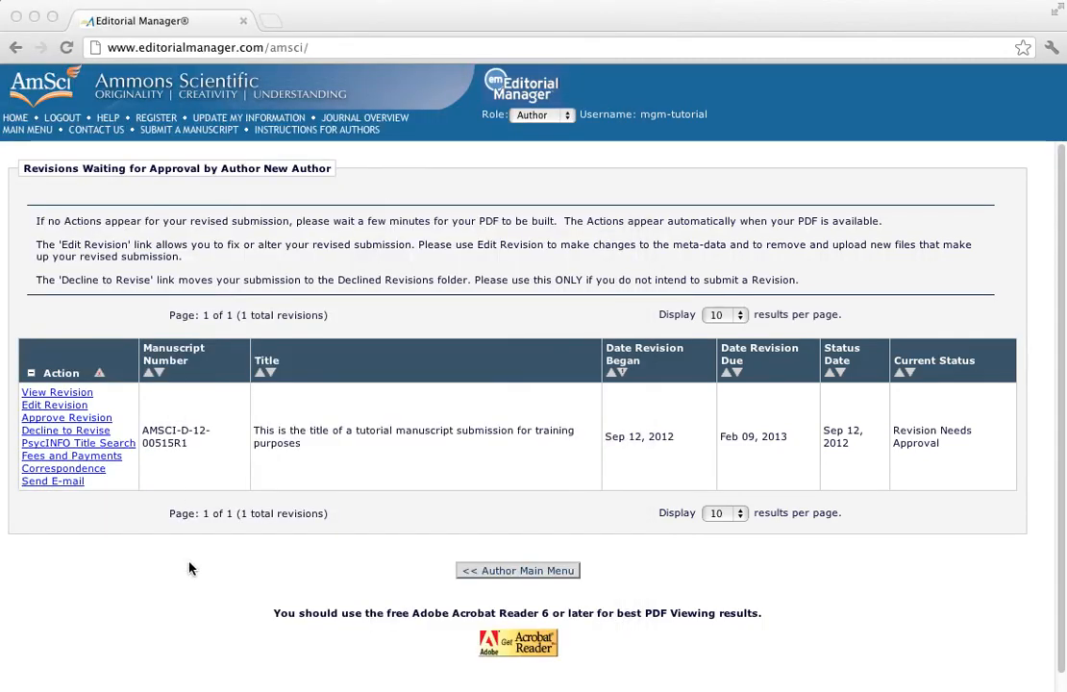
Approve the revised submission and confirm the approval.
{"action": "left_click", "coordinate": [94, 419]}
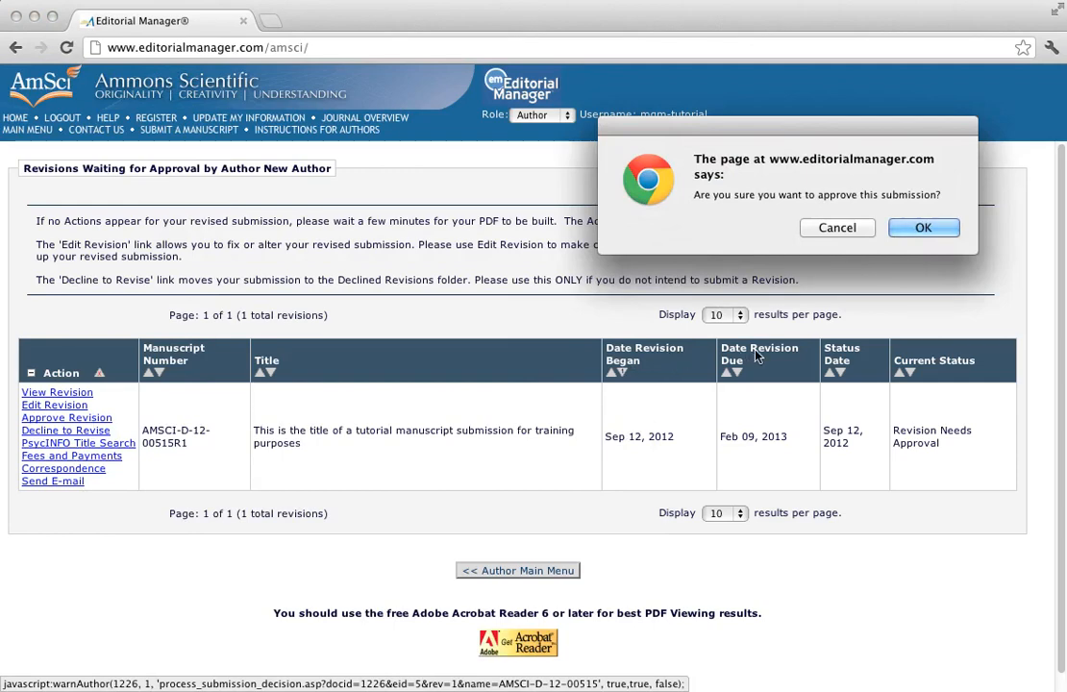
{"action": "left_click", "coordinate": [941, 231]}
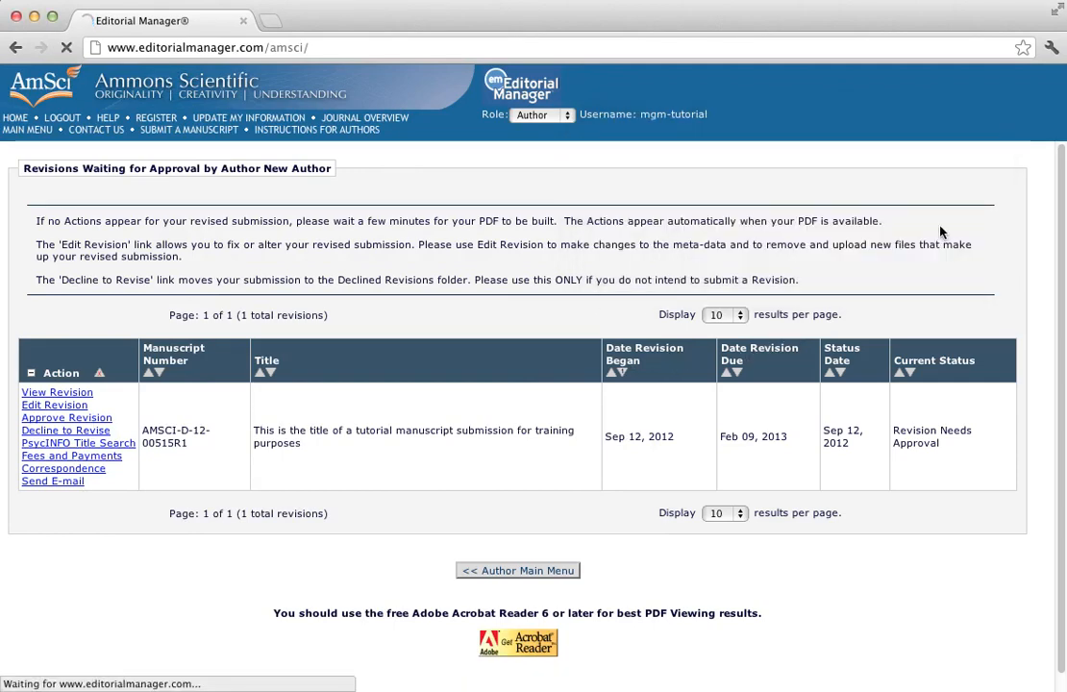